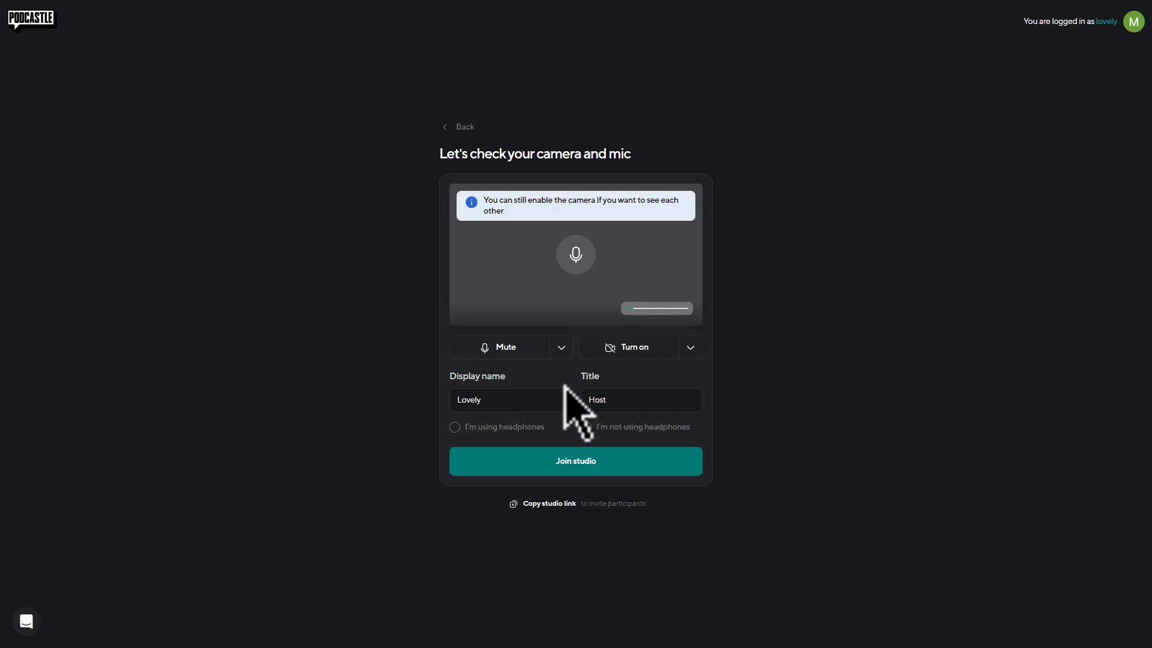
Step: Choose "I'm not using headphones" in the camera and mic check and join the studio
left_click(561, 348)
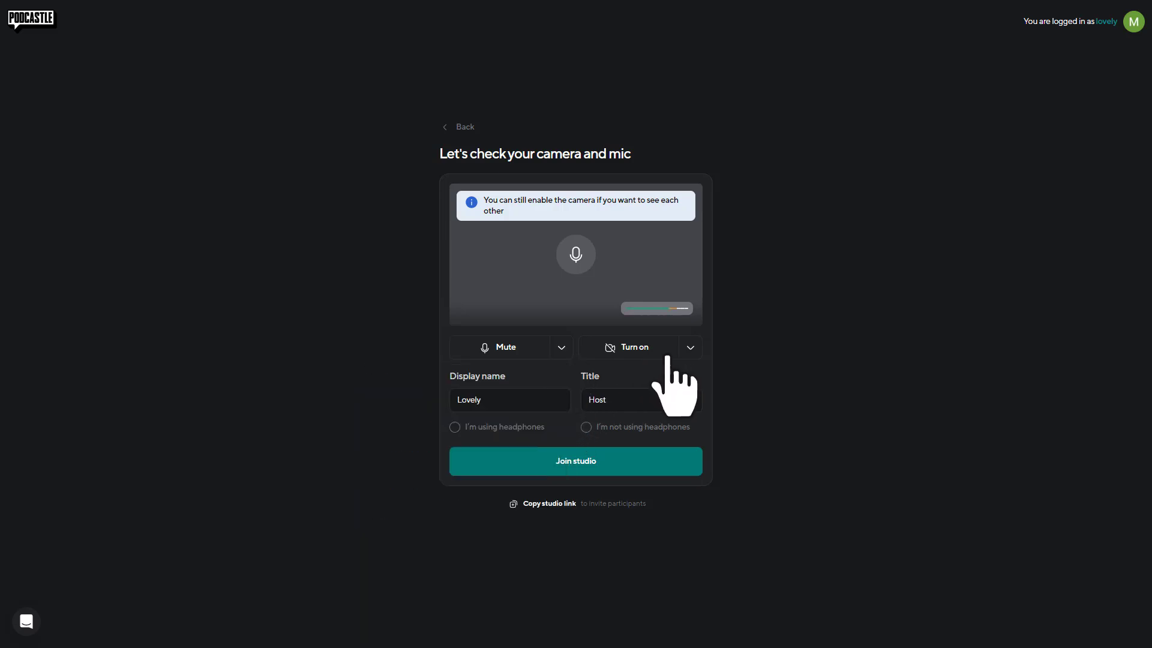
left_click(480, 427)
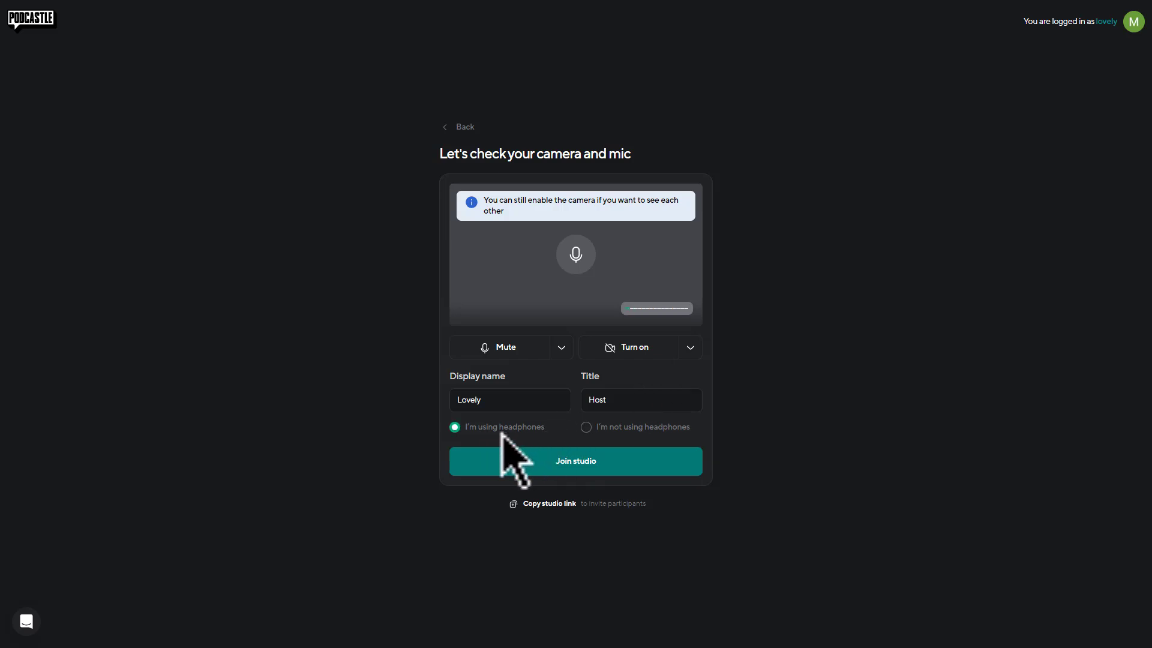
left_click(598, 430)
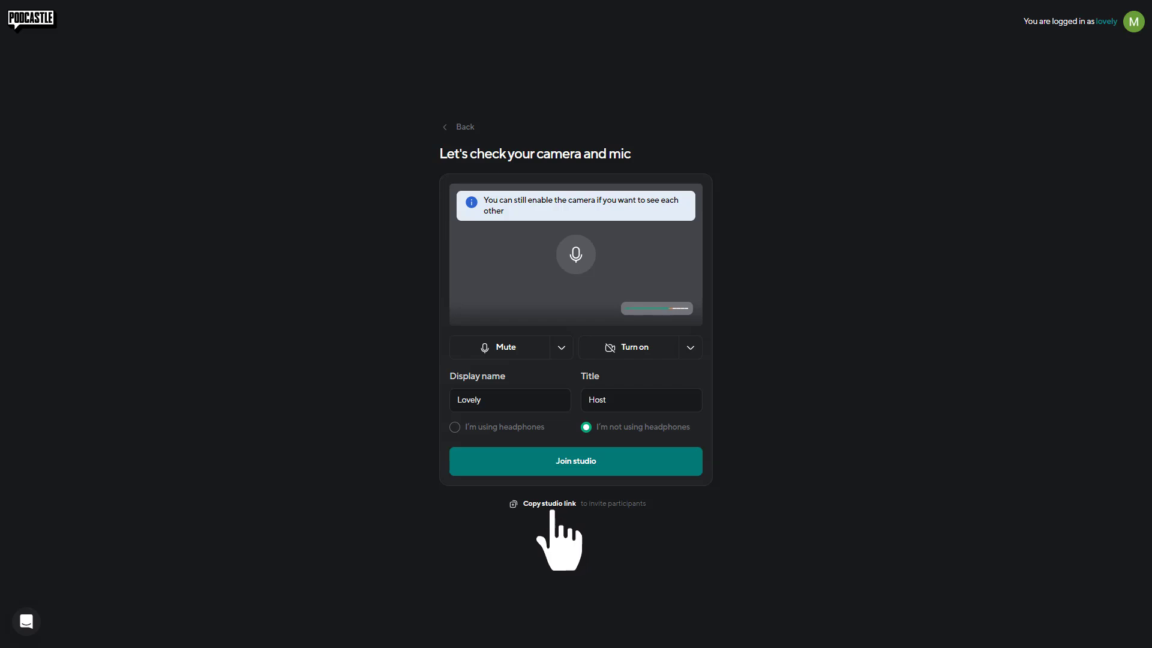
left_click(580, 468)
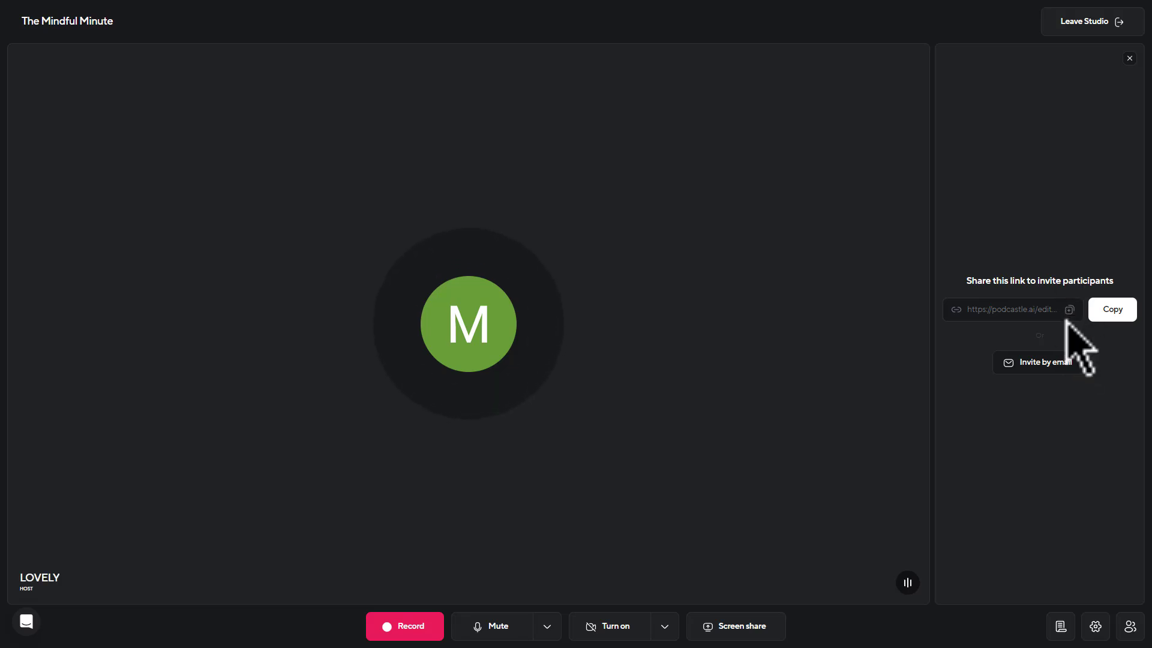
Step: Check the email invitation form without inviting anyone, and record a short take in the studio, confirming the stop
left_click(1053, 361)
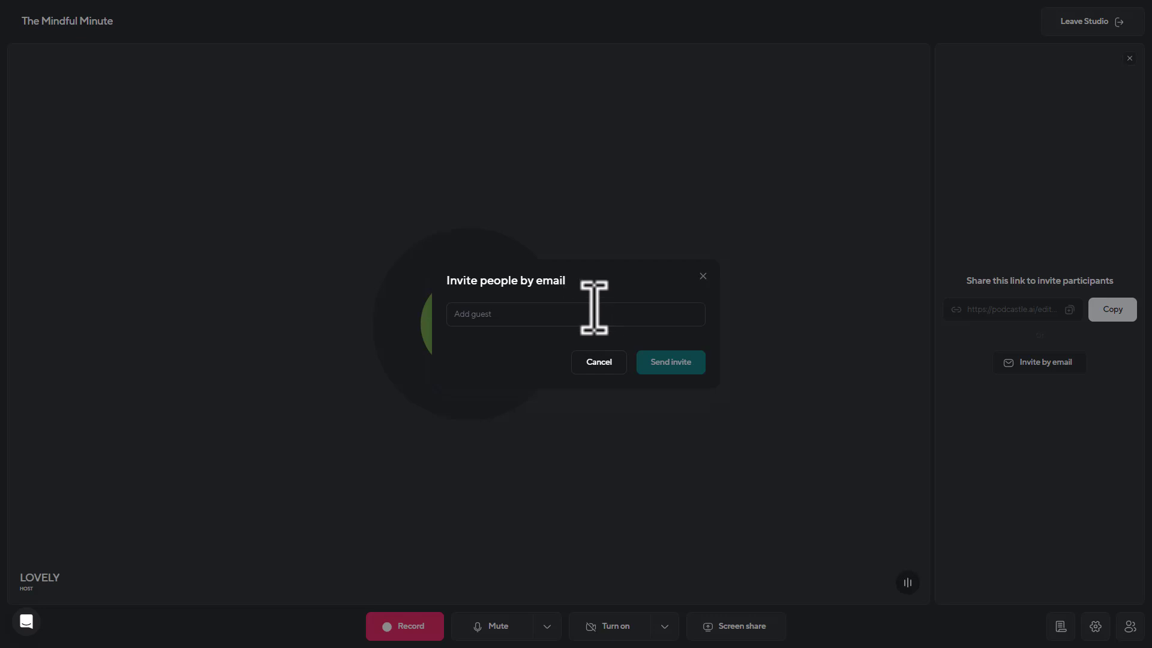
left_click(702, 276)
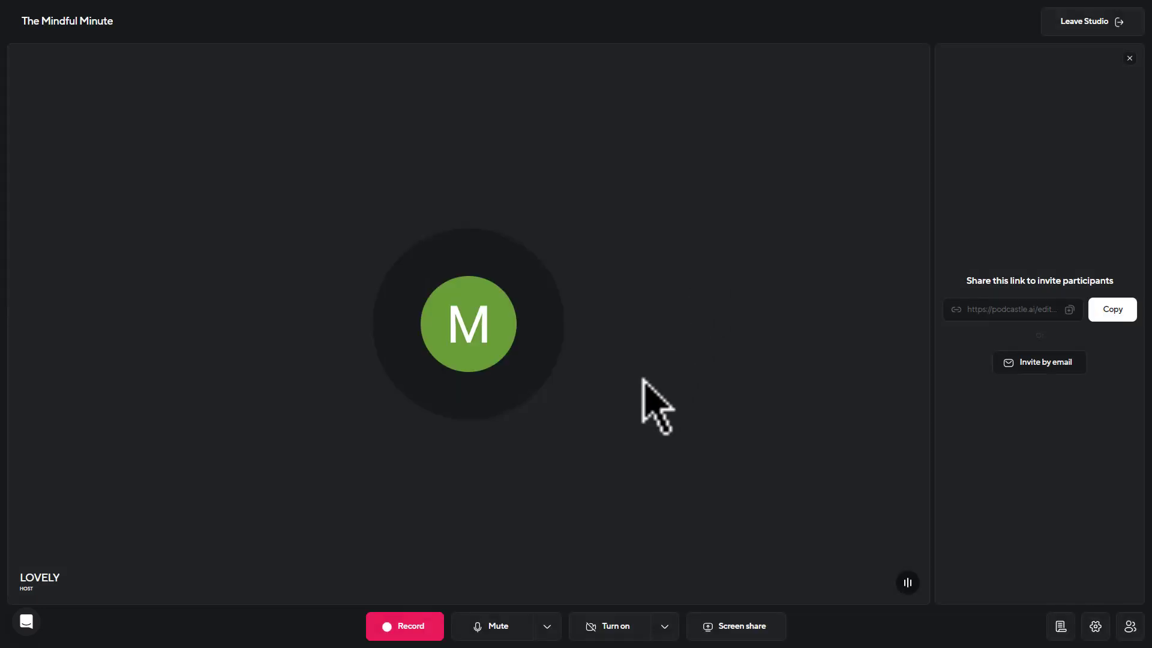
left_click(404, 631)
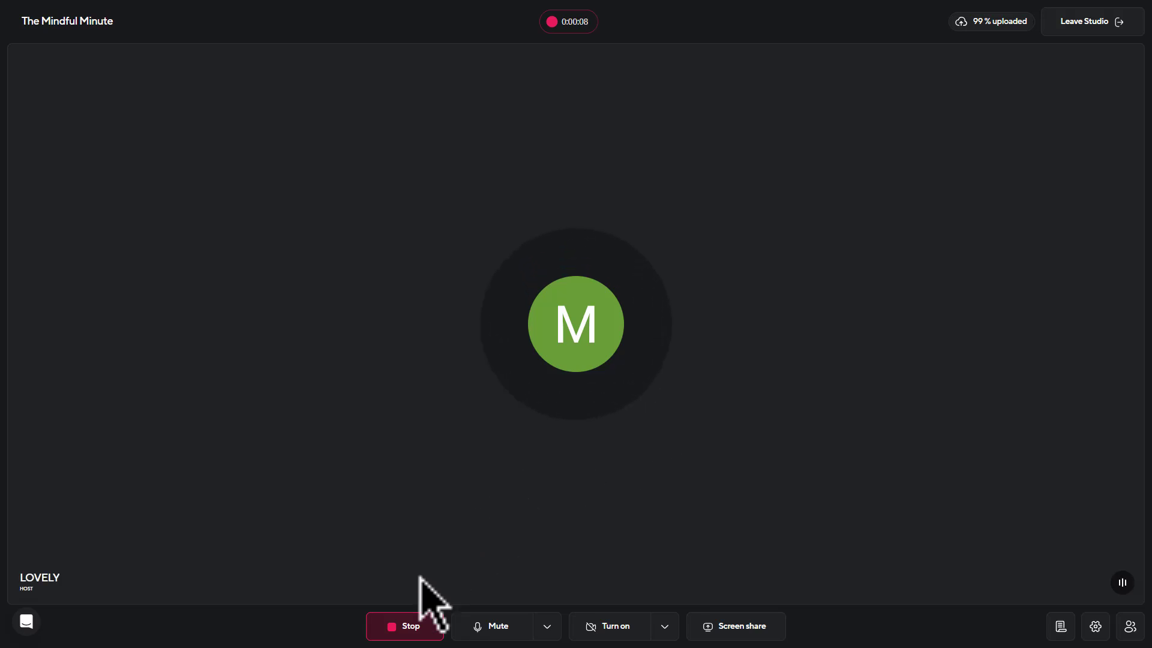
left_click(404, 626)
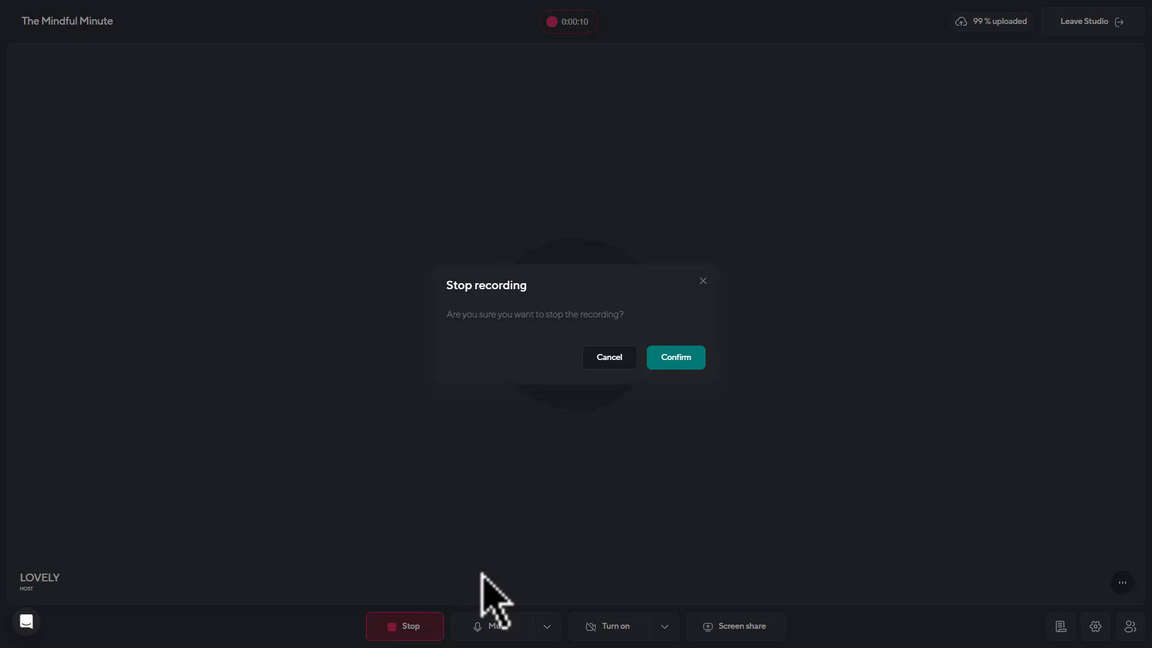
left_click(676, 363)
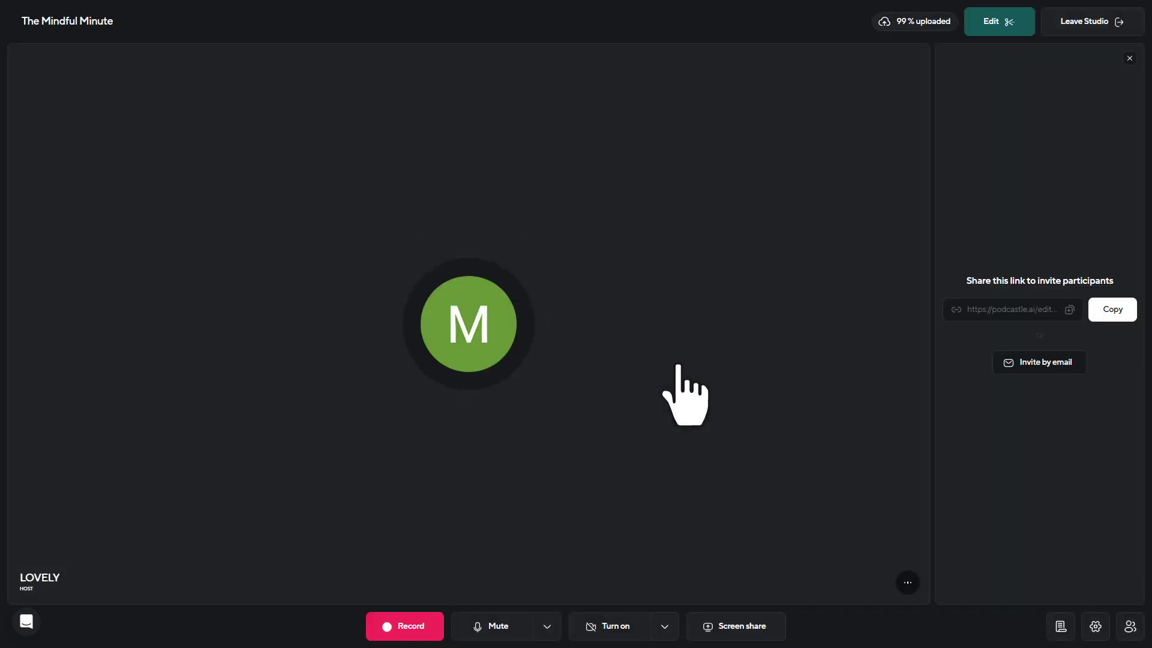
Step: Show the studio's participants list and look at its email invitation form without sending an invite
left_click(1136, 631)
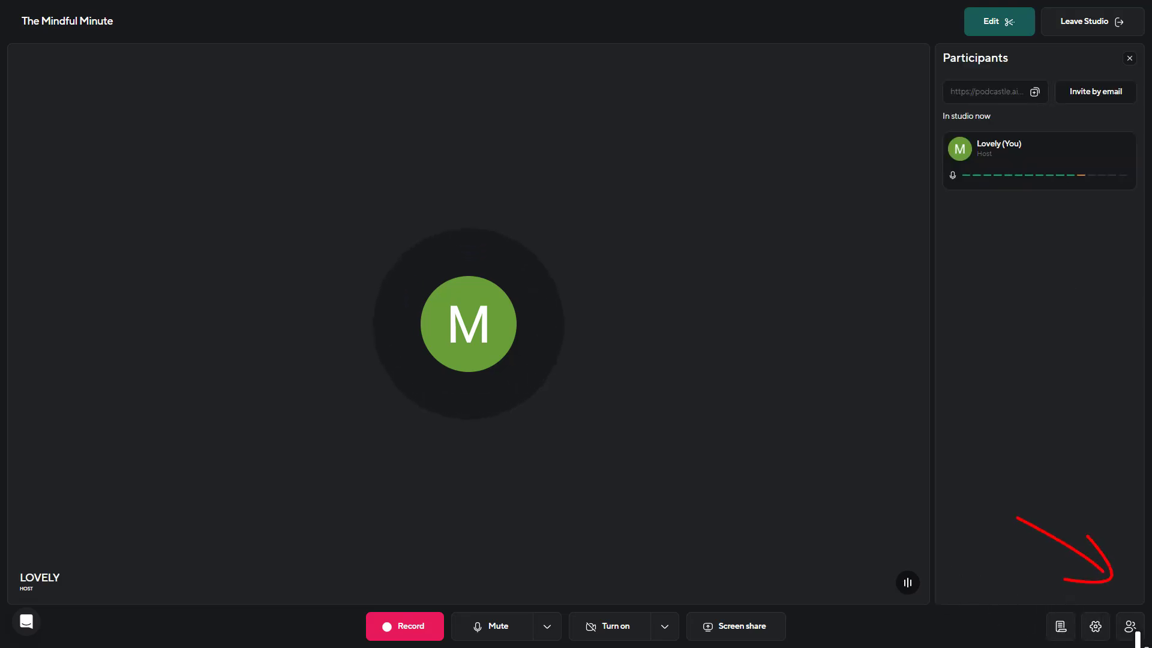
left_click(1095, 93)
left_click(702, 273)
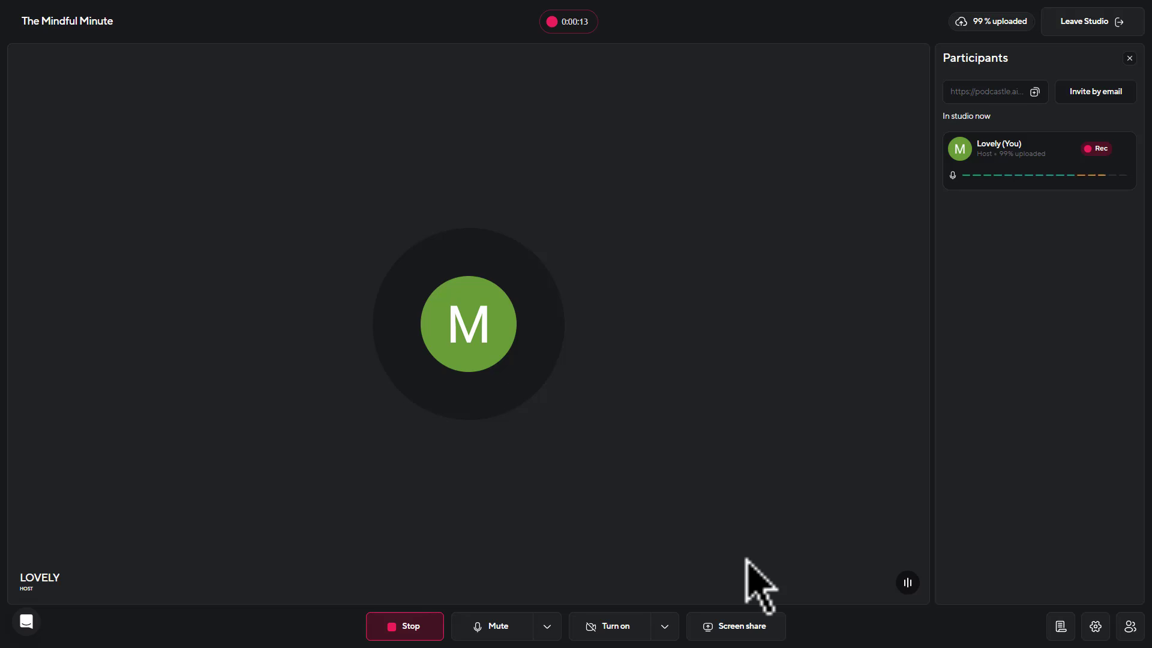
Step: Stop the running second recording and confirm it
left_click(419, 630)
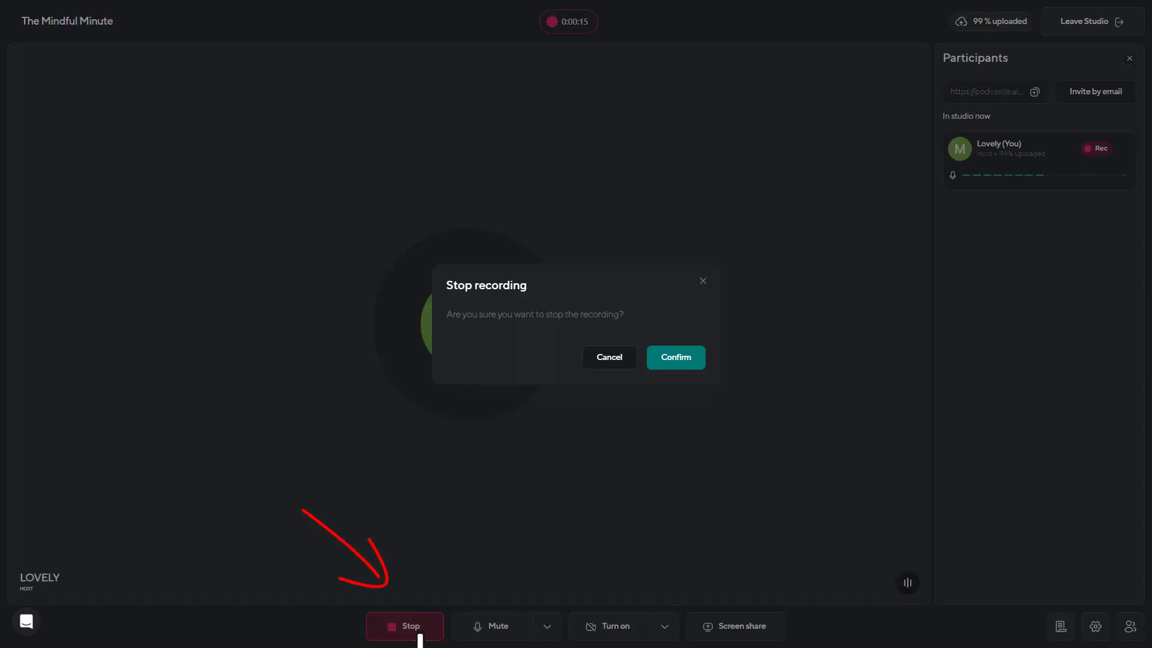
left_click(675, 357)
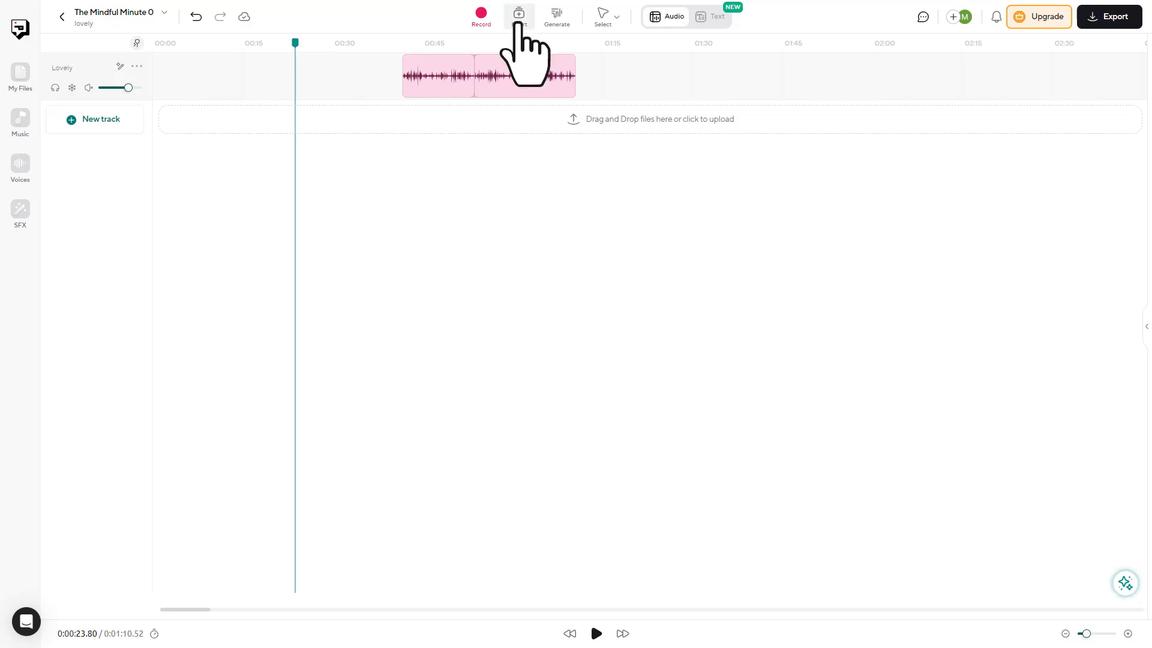
Step: Upload the NEW INTRO audio to the project's files and add it to the track at the playhead position 0:00:23.80
left_click(520, 54)
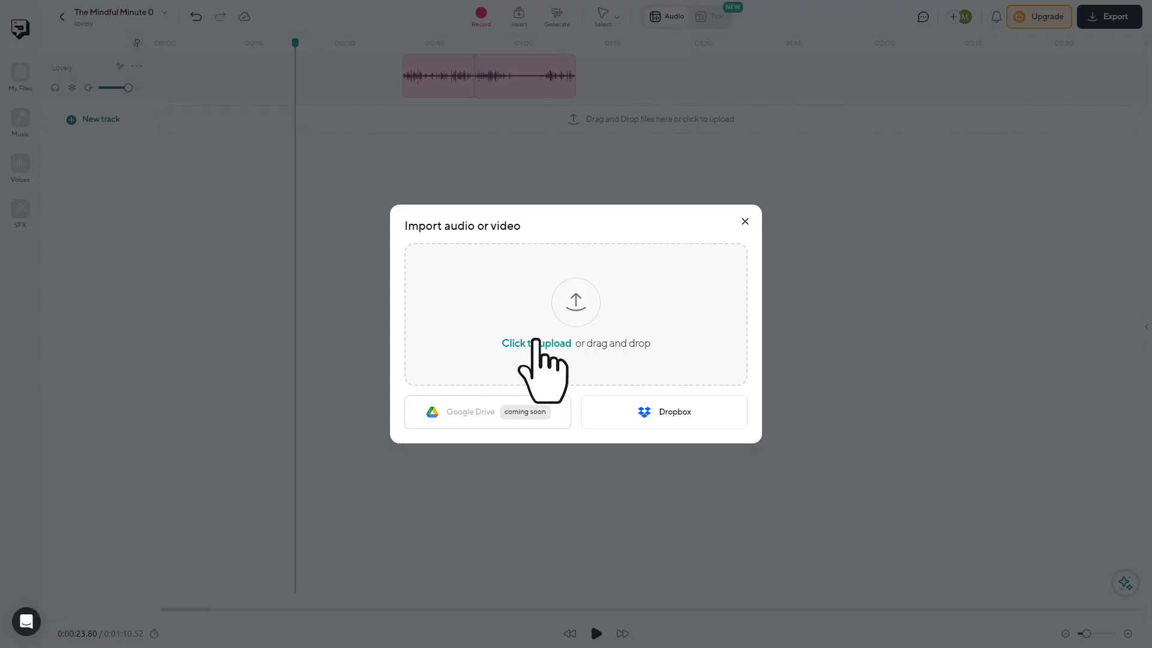
key("Escape")
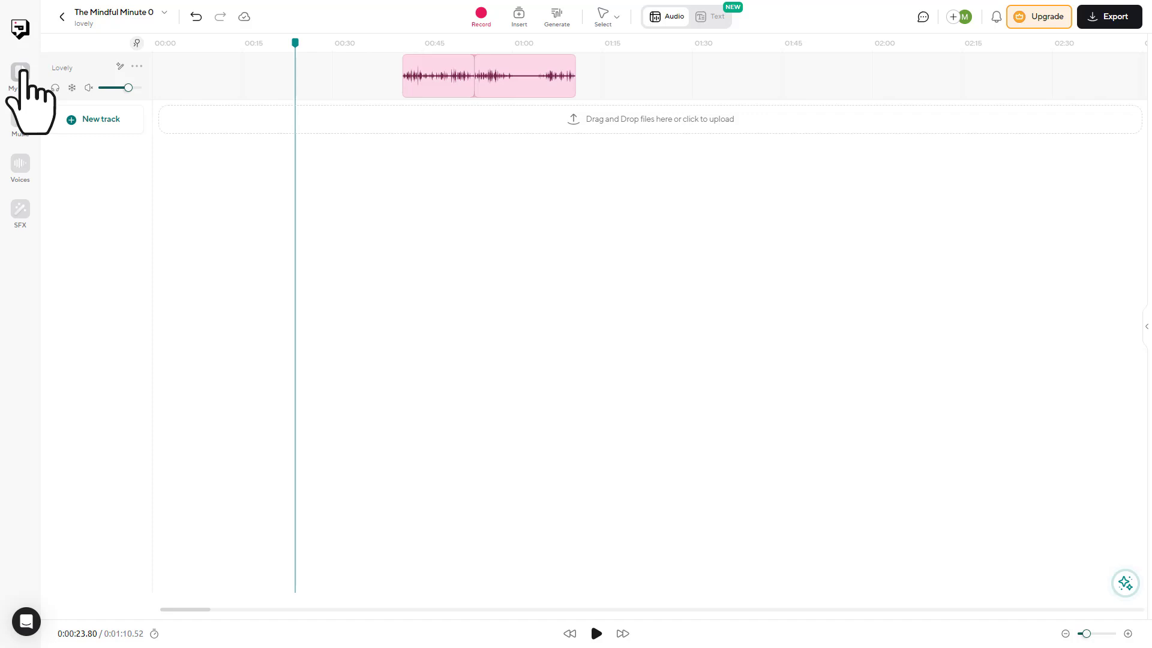
left_click(20, 73)
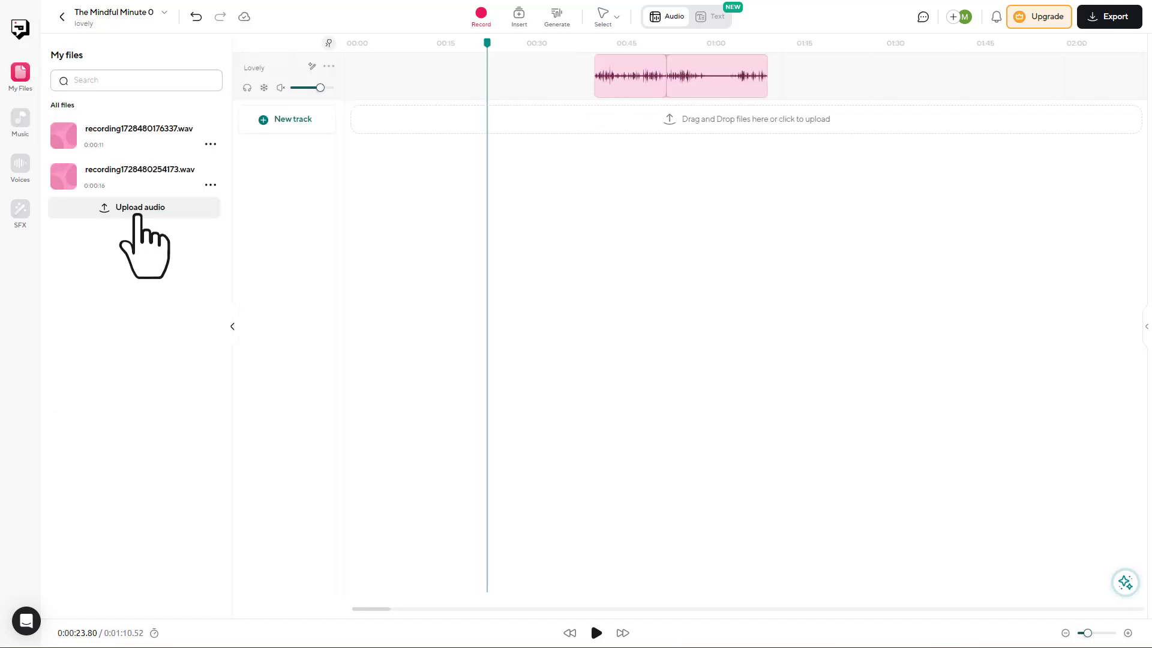
left_click(139, 208)
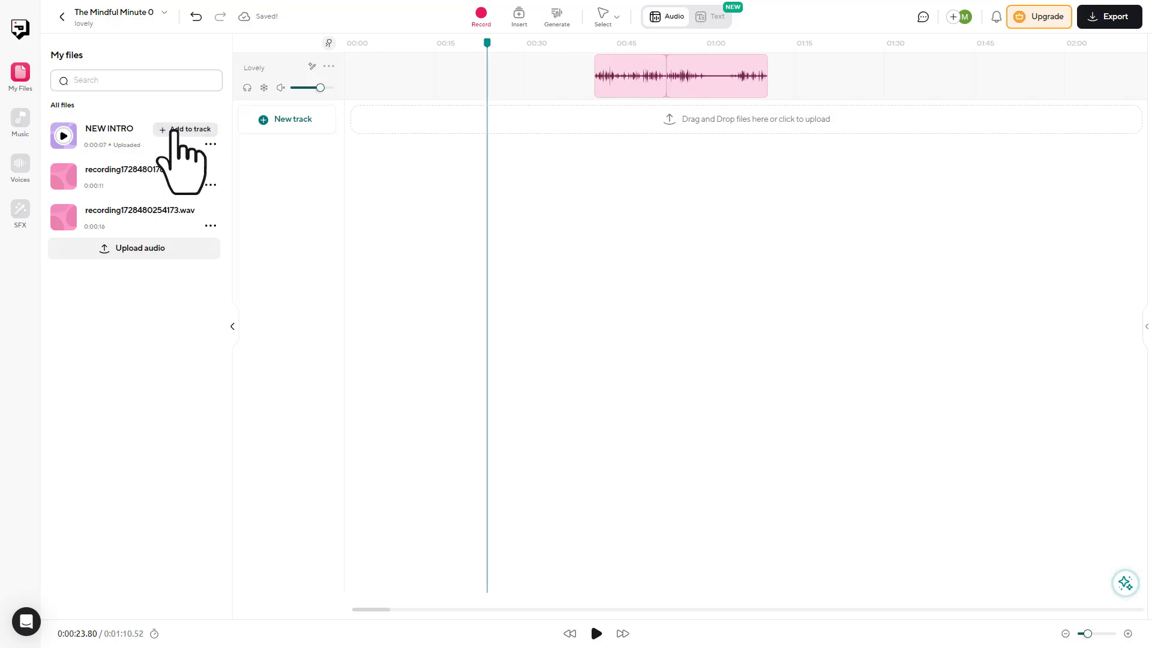
left_click(183, 129)
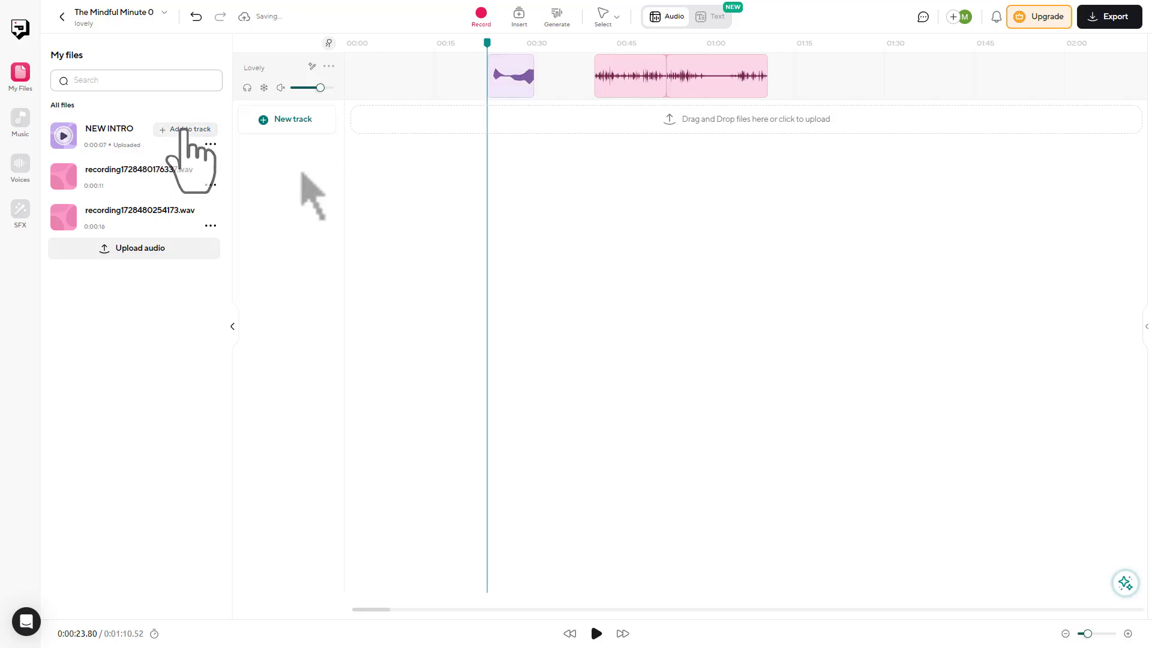
Step: Browse the music library by the Hip Hop, Sad and Saxophone categories
left_click(20, 117)
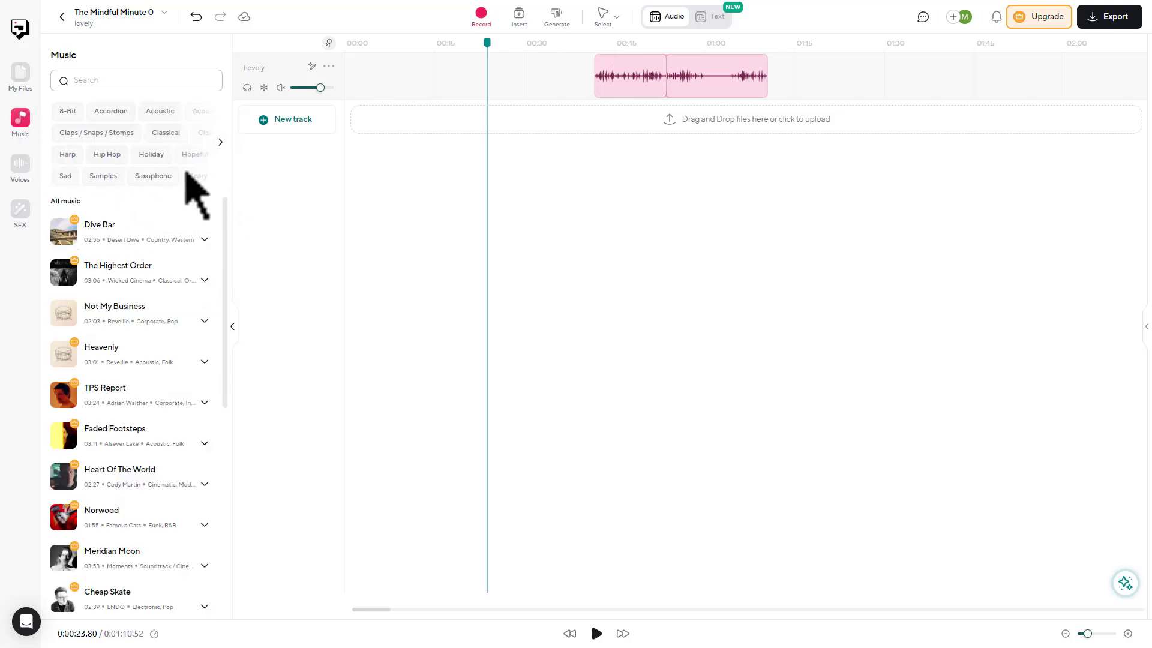
left_click(108, 155)
left_click(66, 175)
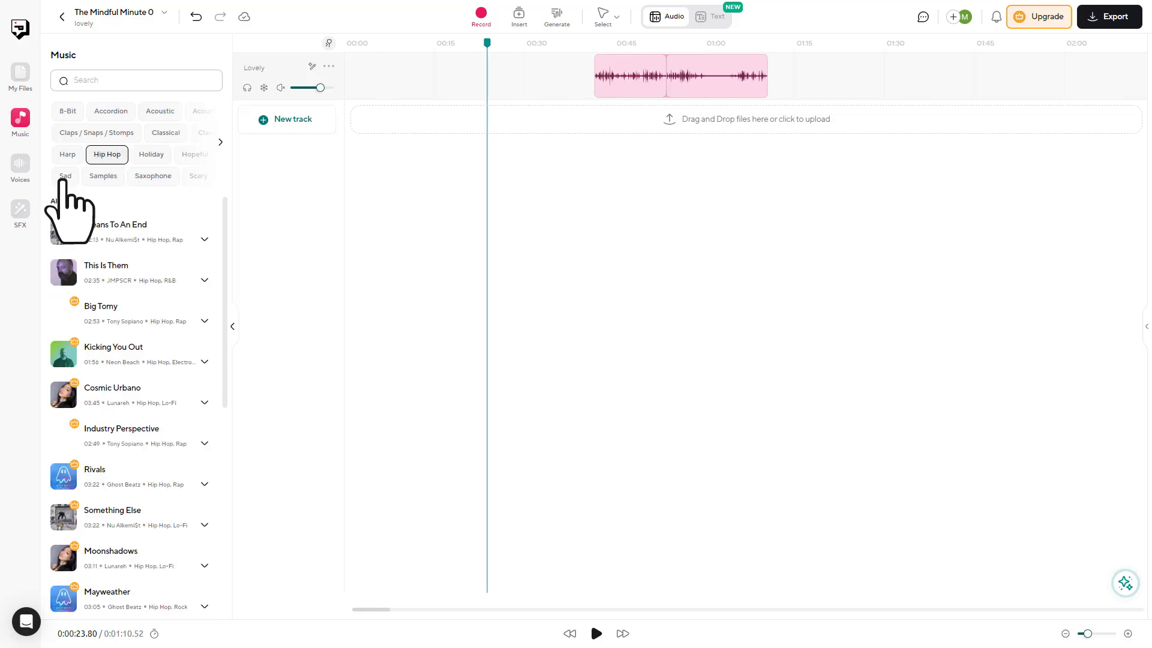
left_click(144, 177)
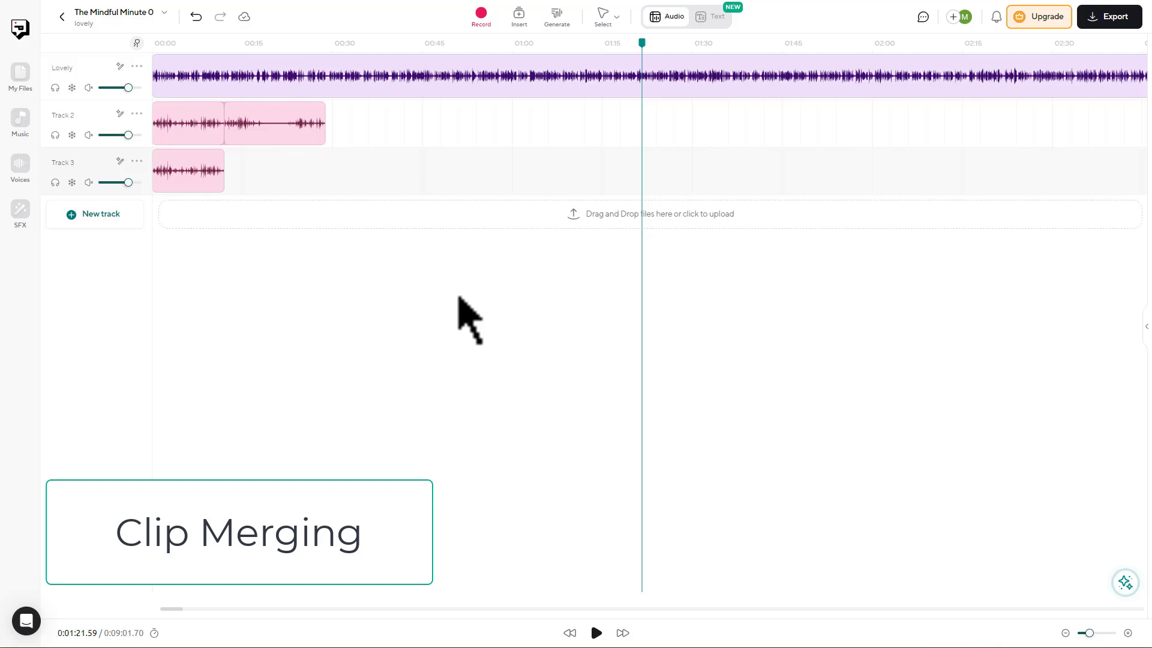
Step: Merge the two adjacent recording clips on Track 2 into a single clip
left_click(265, 128)
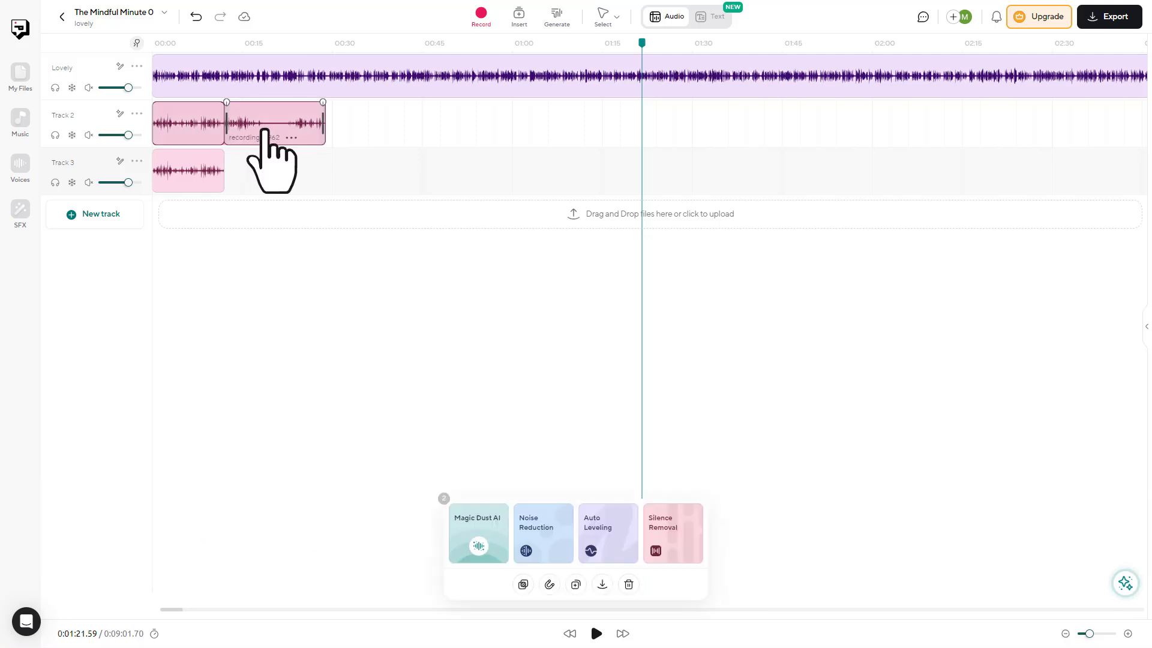
left_click(214, 120, "shift")
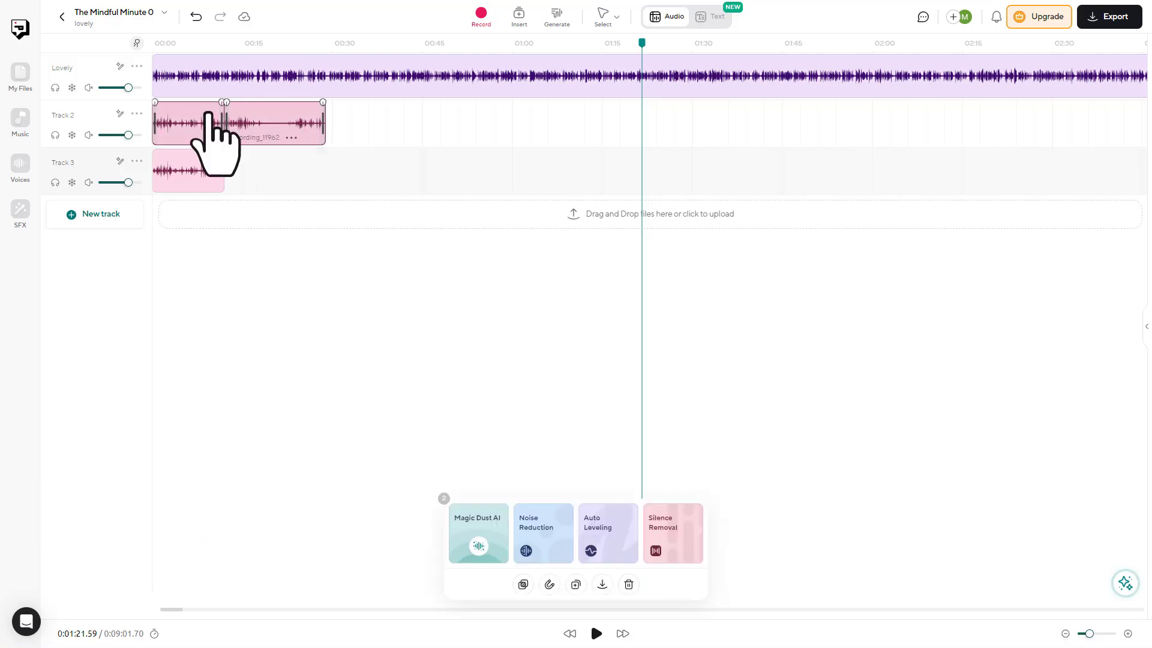
left_click(524, 585)
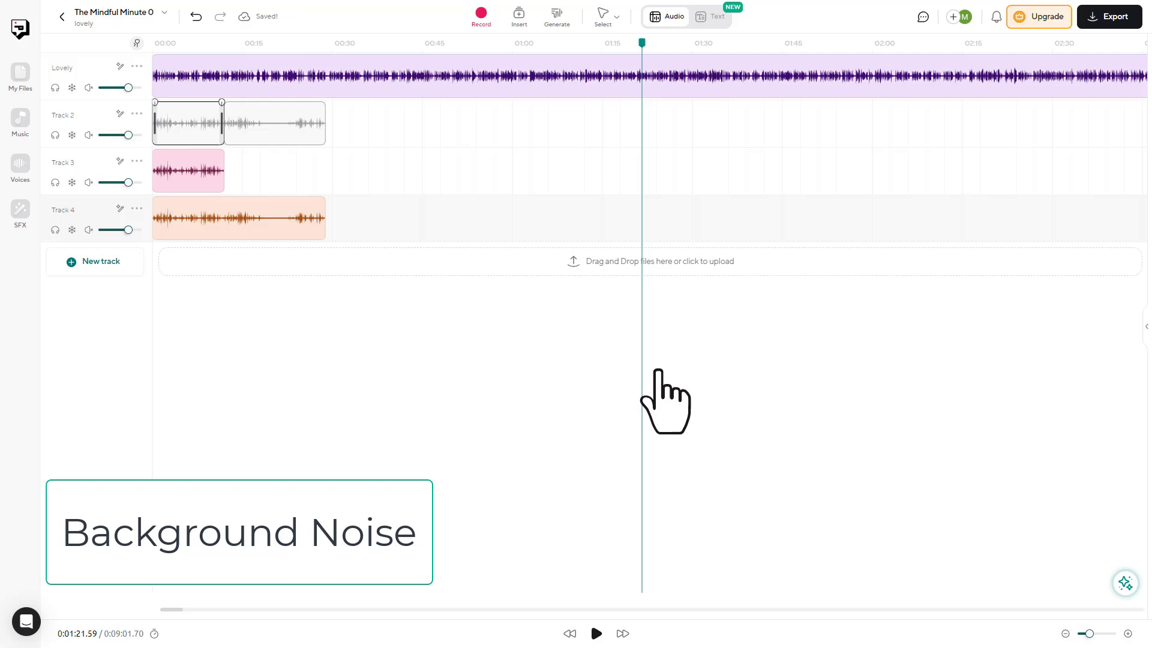
left_click(227, 228)
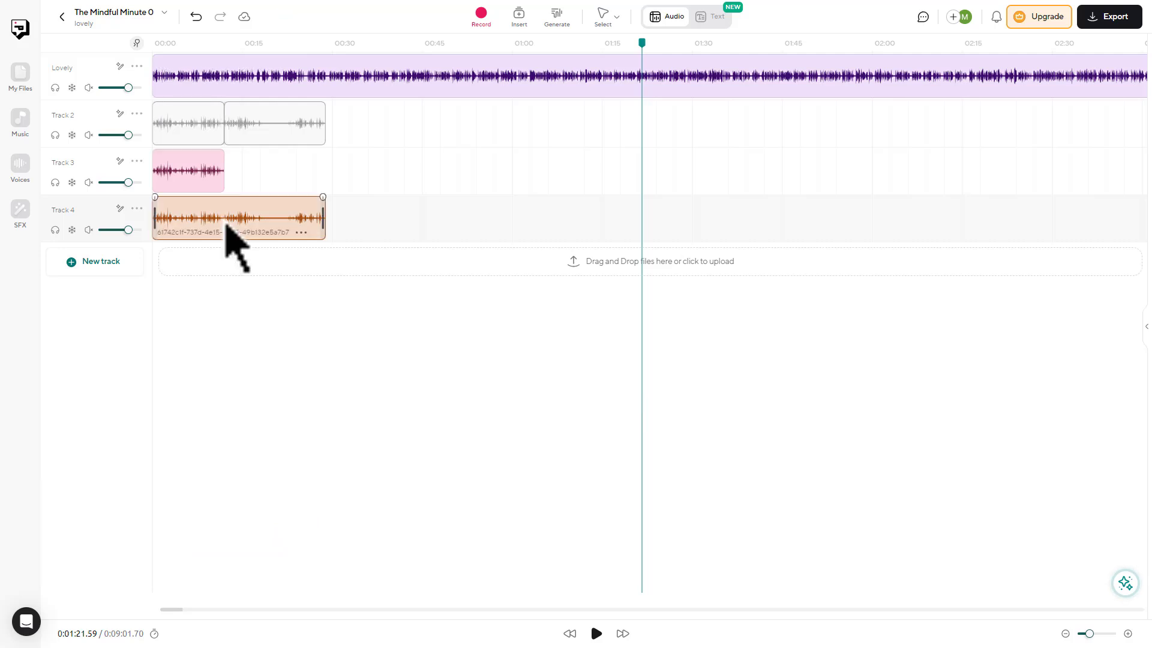
left_click(55, 229)
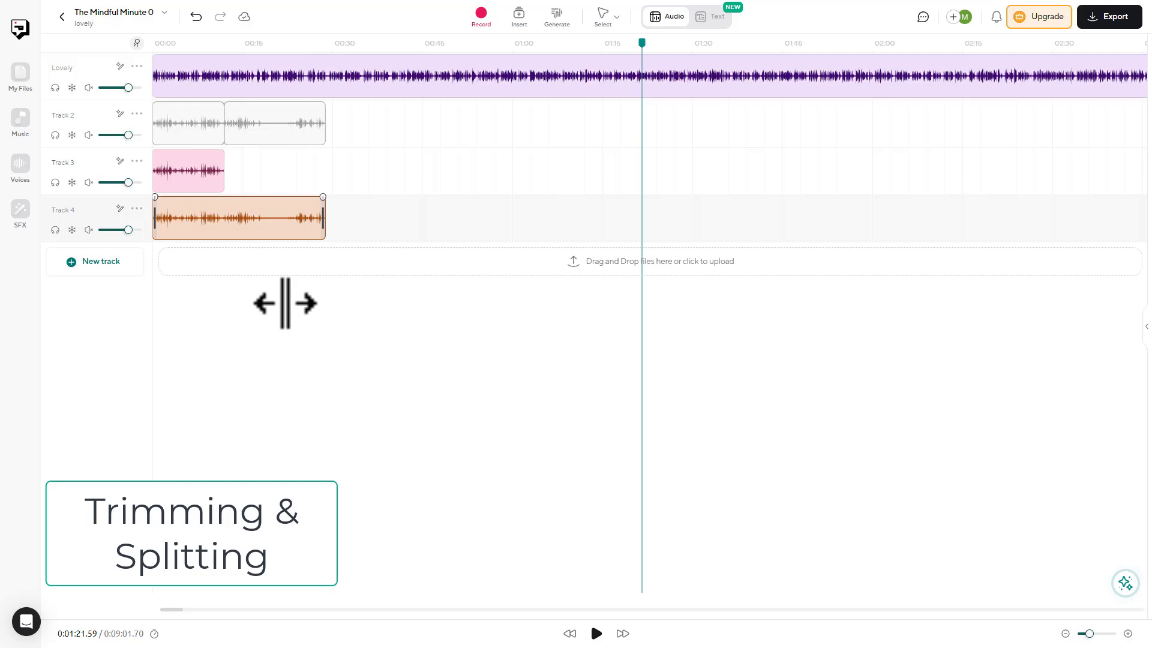
Step: Adjust the start edge of the long clip on the first track and split the clip at about 22 seconds
mouse_move(154, 70)
left_mouse_down()
mouse_move(228, 71)
mouse_move(144, 78)
mouse_move(154, 78)
left_mouse_up()
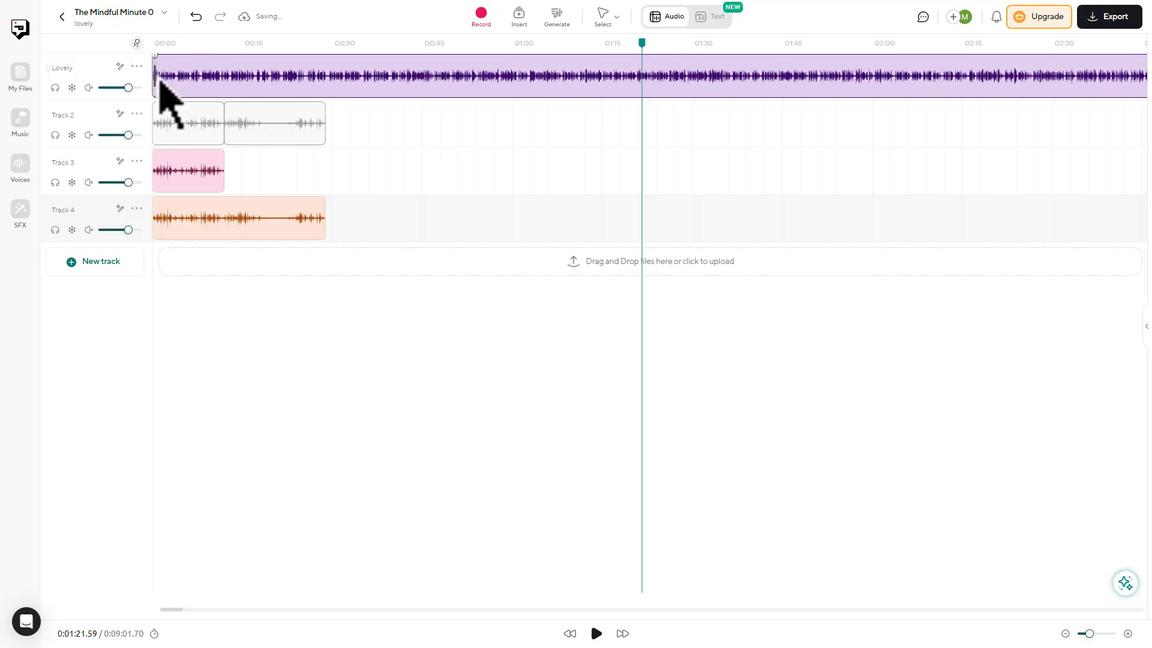
left_click(264, 75)
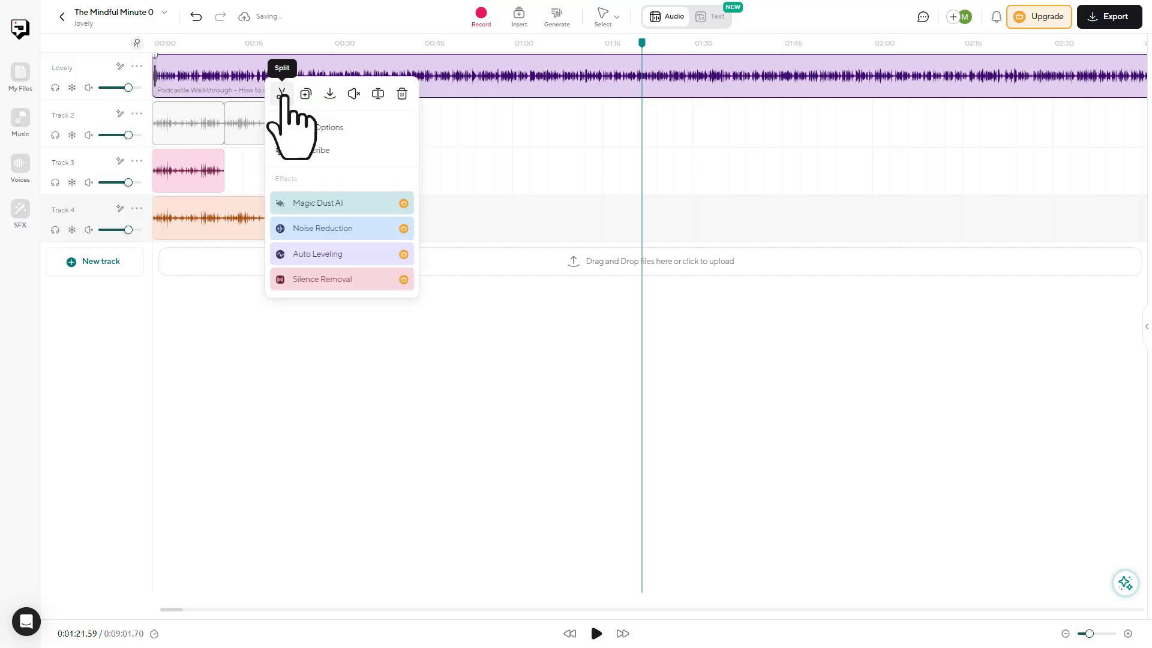
left_click(283, 93)
left_click(283, 76)
Step: Use the Split tool to cut the first track's audio at about 32 and 40 seconds and Track 2's second clip near its end
left_click(604, 18)
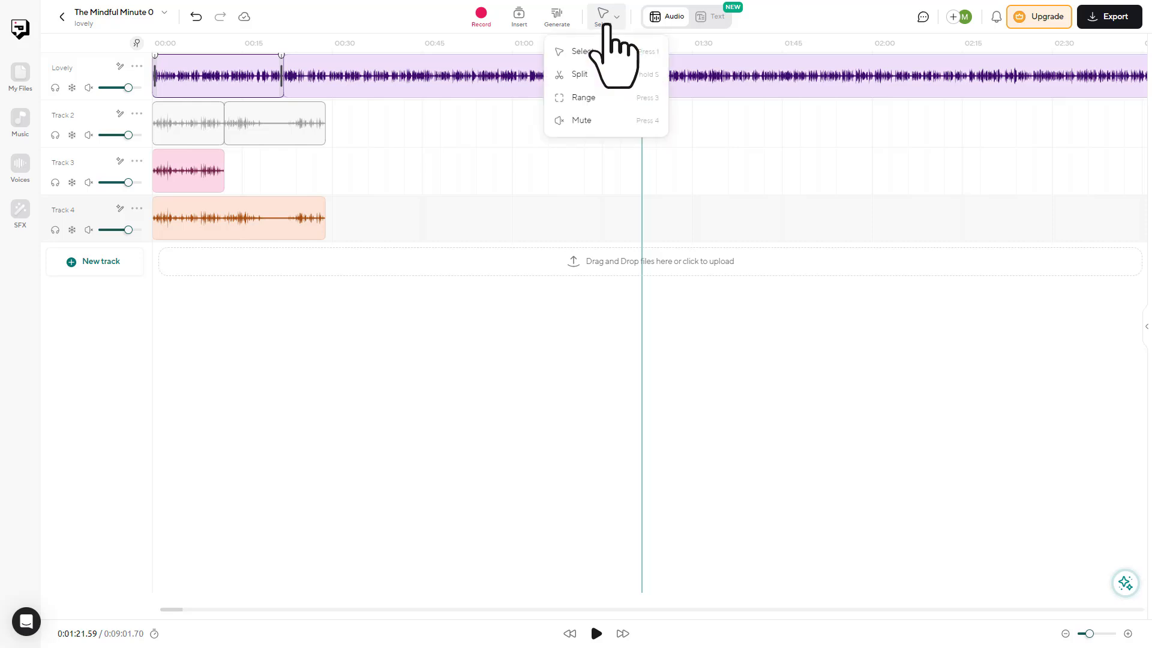
left_click(579, 74)
left_click(370, 133)
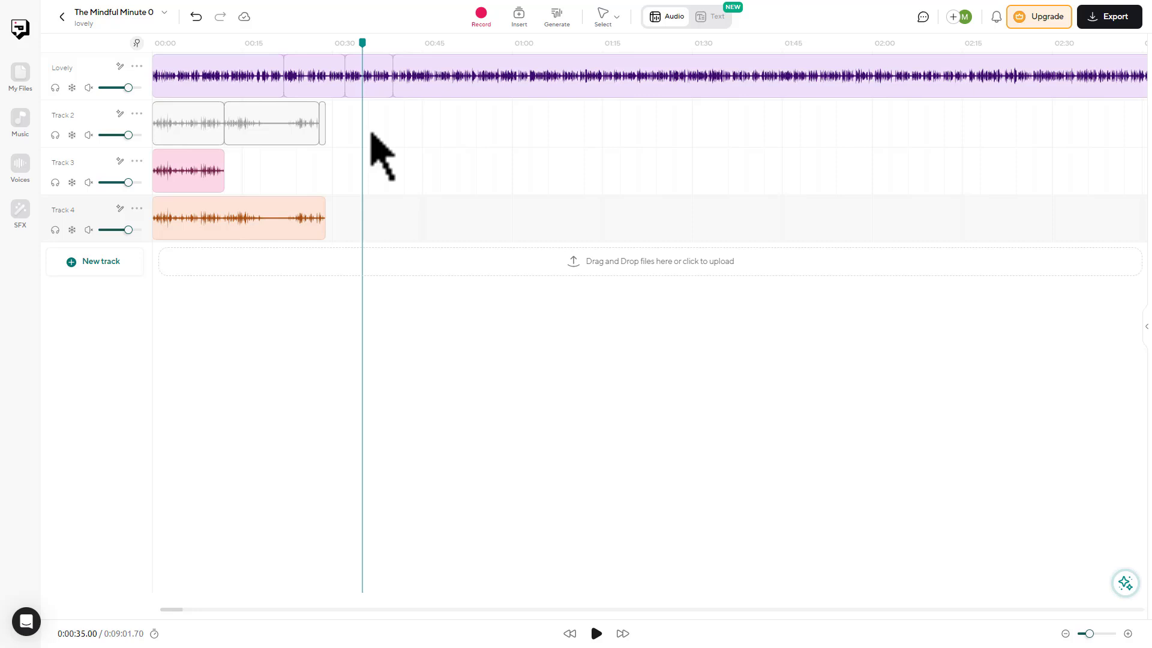
Step: Try muting and unmuting the whole first track, and mute only its first clip
left_click(89, 89)
left_click(89, 88)
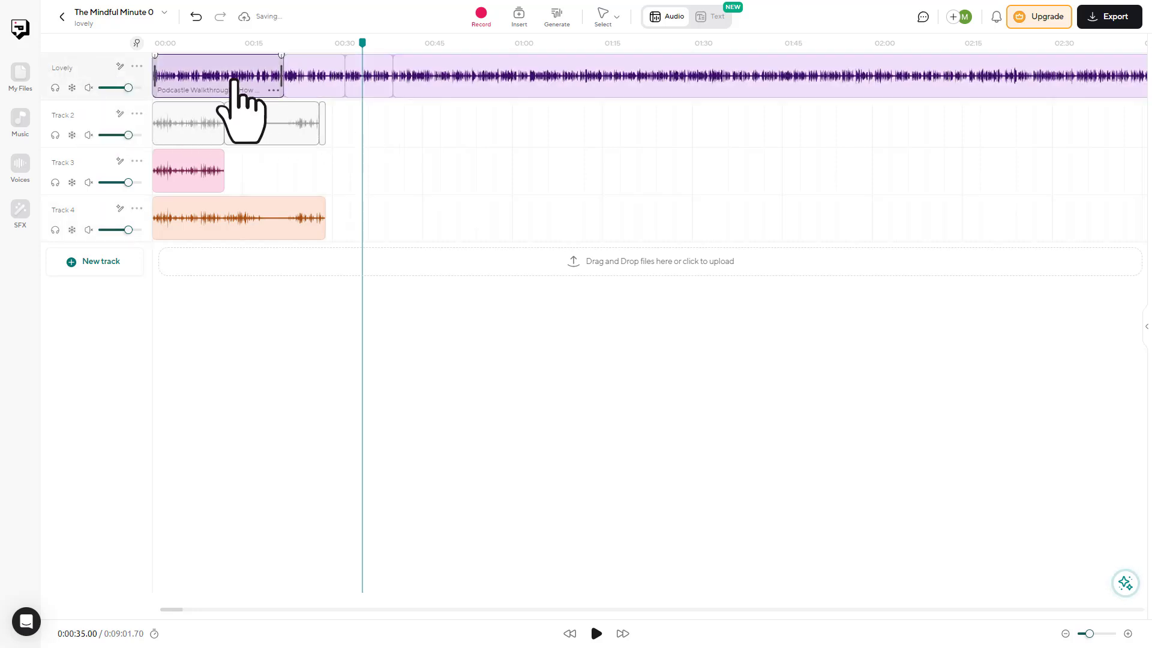
right_click(234, 81)
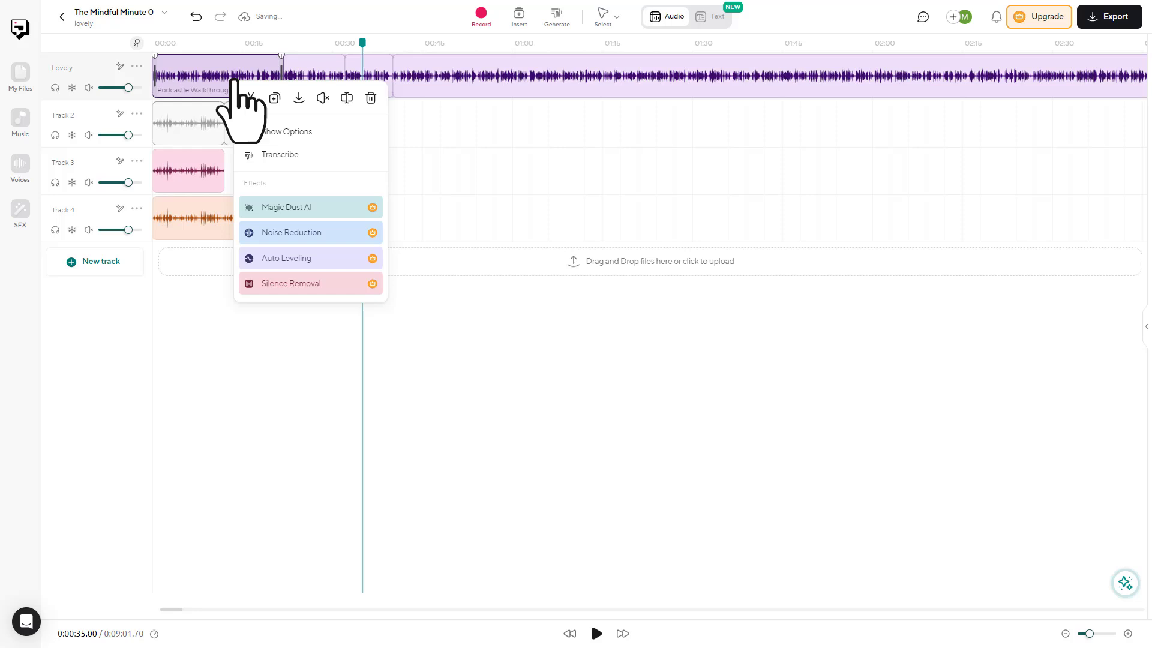
left_click(322, 98)
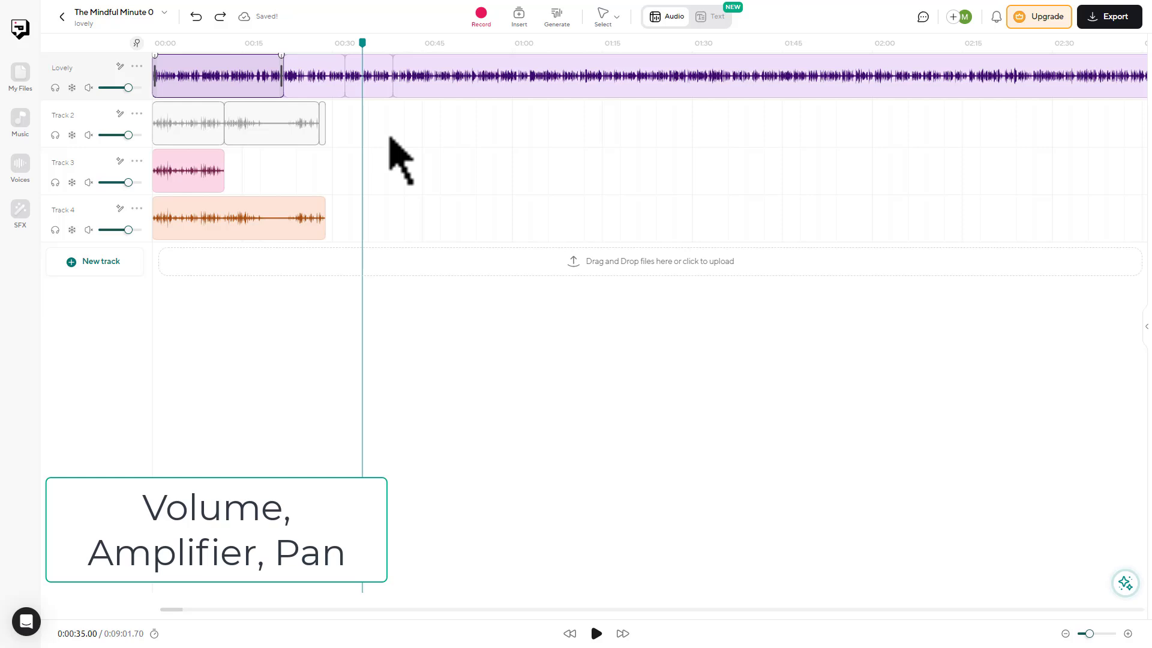
Step: Set the first track's volume to 72%, turn on and raise its amplifier, and shift its pan slightly to the right channel
left_click(137, 66)
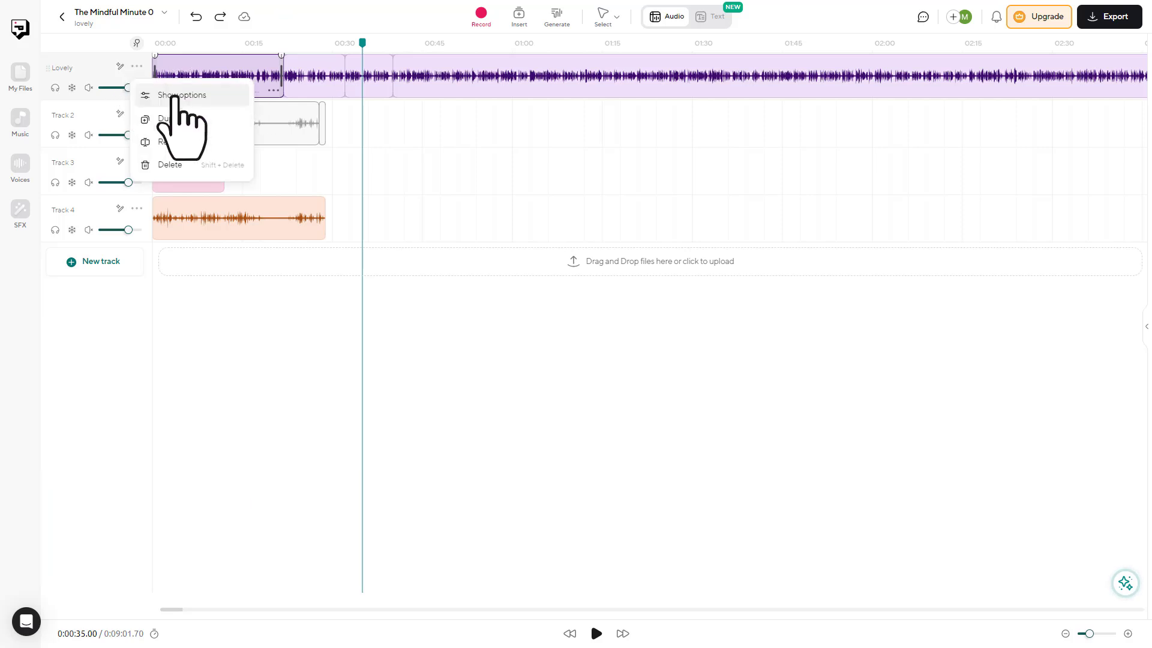
left_click(174, 96)
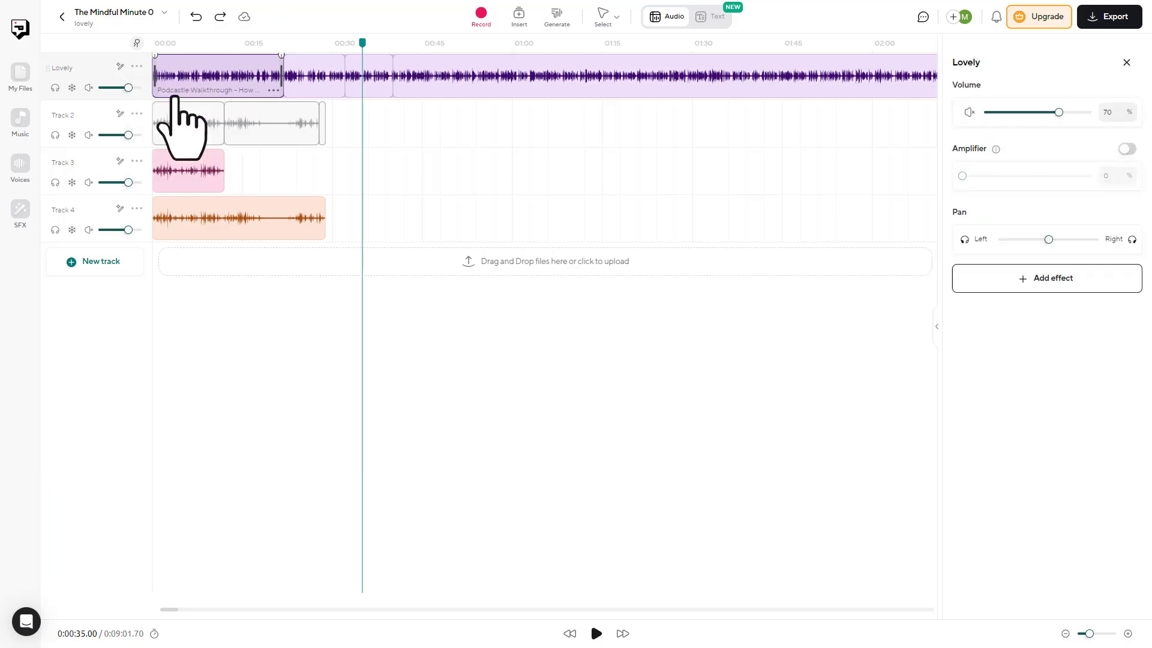
left_click(1045, 117)
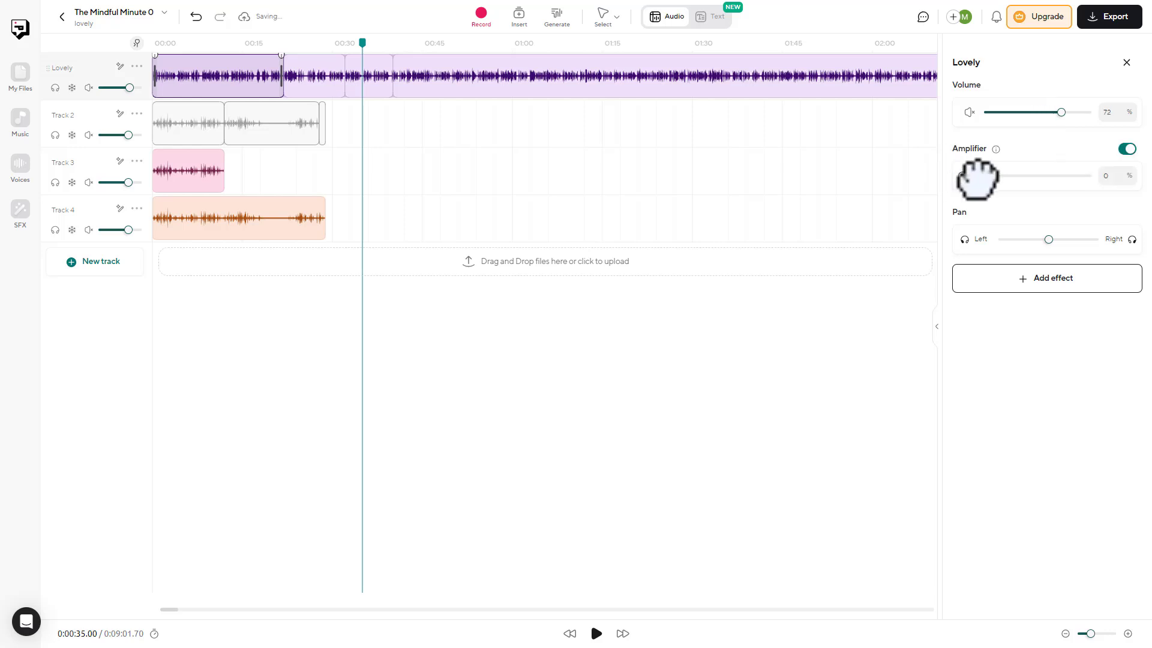
left_click_drag(973, 177, 1047, 175)
mouse_move(1049, 239)
left_mouse_down()
mouse_move(1028, 239)
mouse_move(1068, 239)
left_mouse_up()
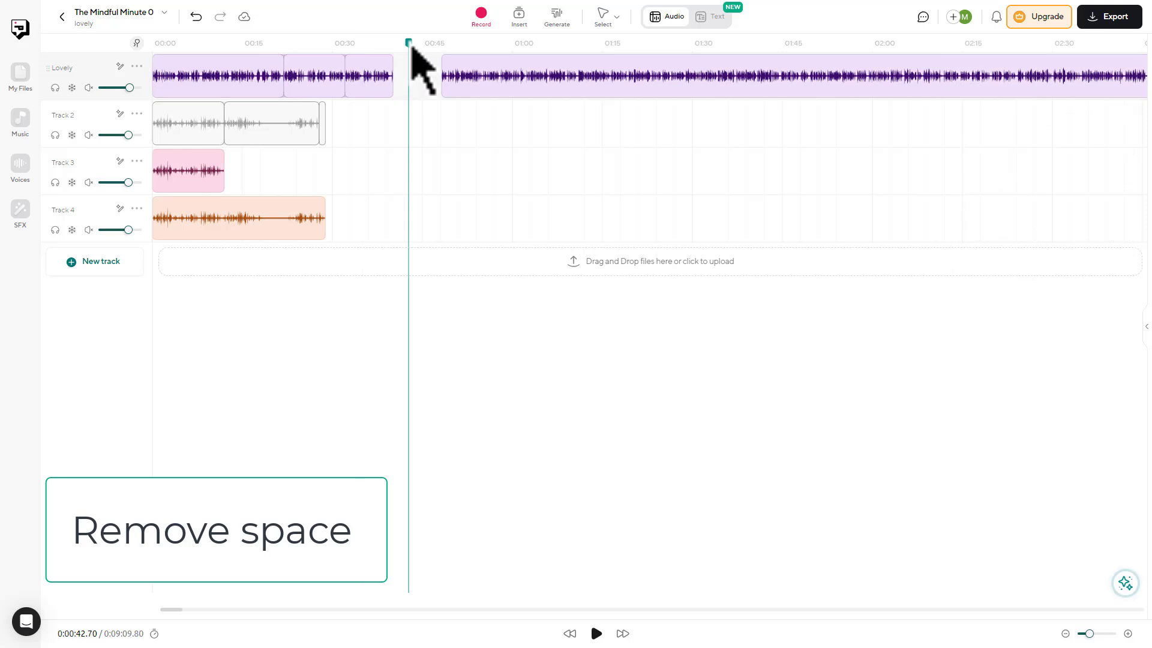
Step: Close the gap between the third and last clips on the first track with the Magnet tool
left_click(378, 76)
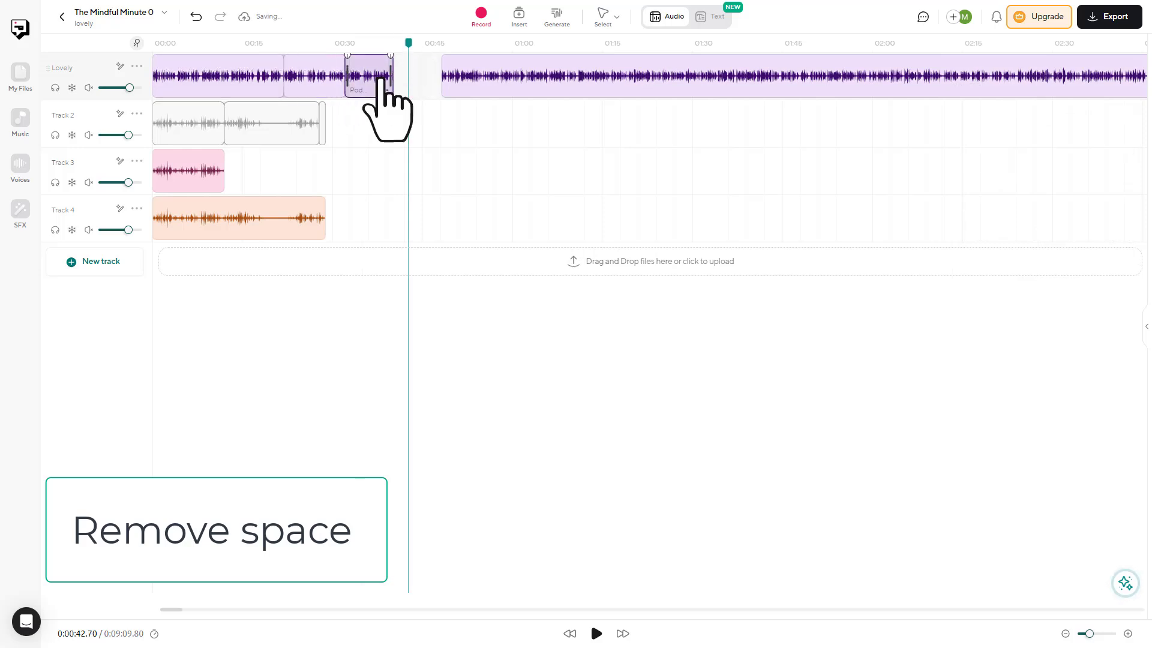
left_click(538, 75)
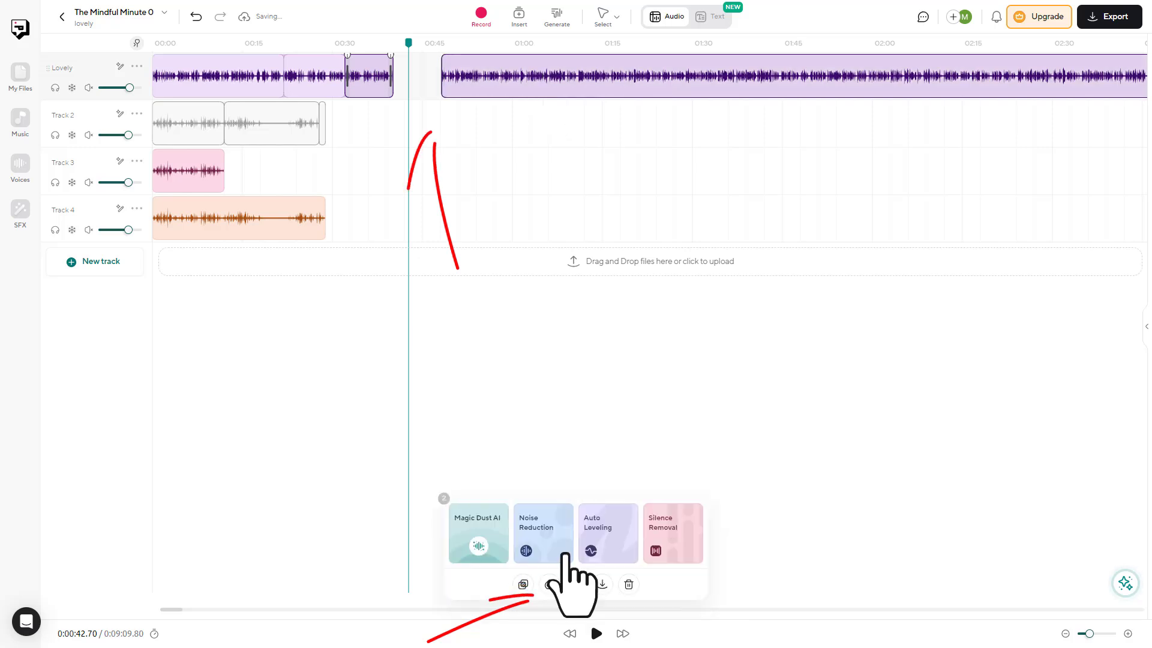
left_click(549, 584)
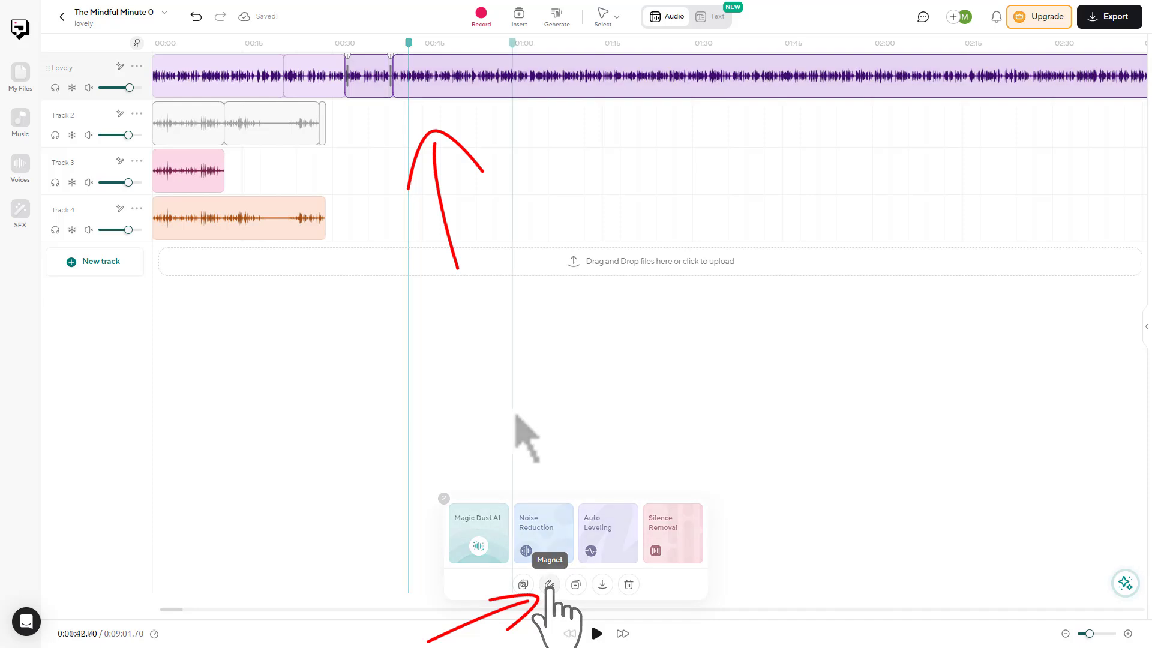
left_click(515, 415)
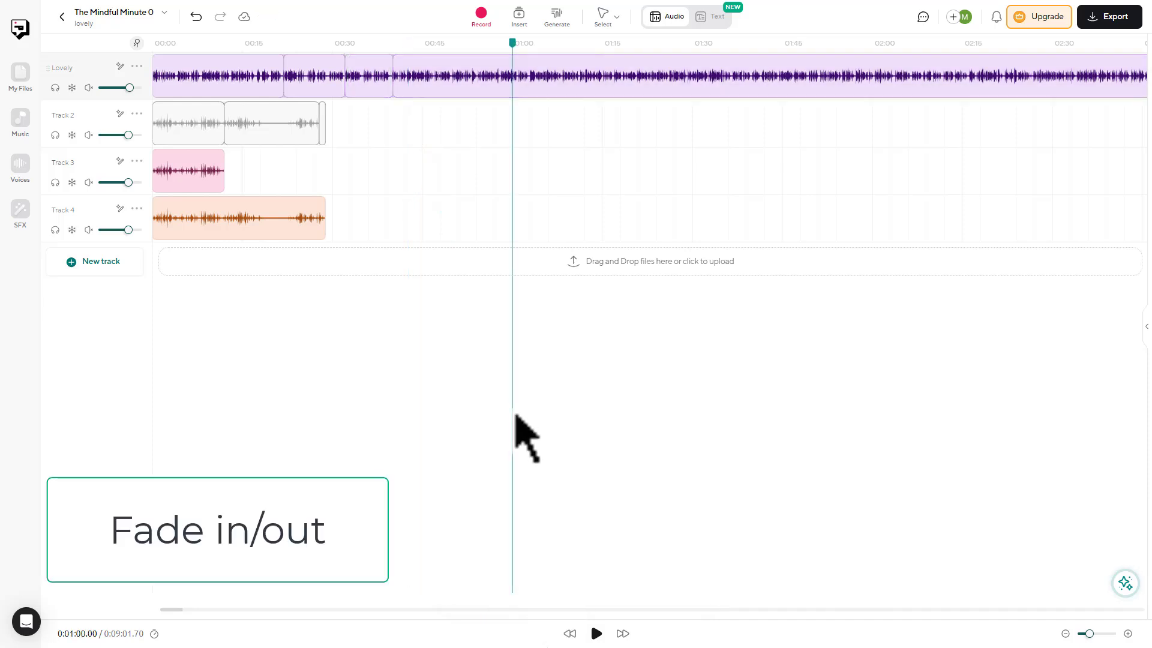
Step: Add a fade-in and a fade-out to the clip on Track 3
left_click_drag(155, 150, 222, 153)
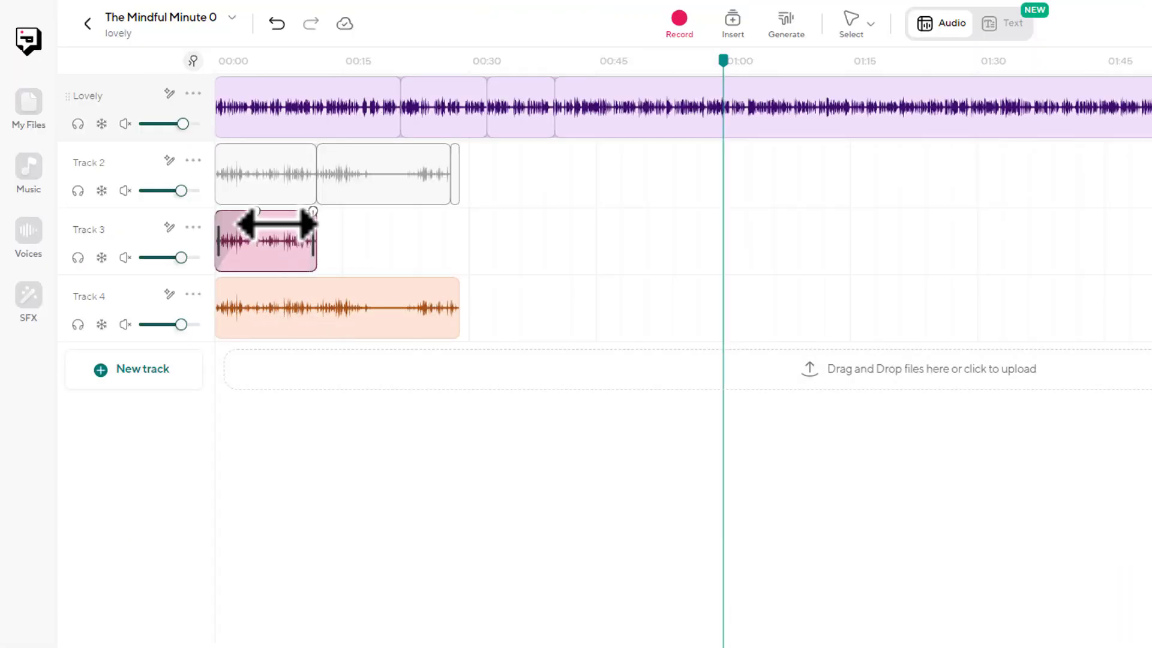
left_click_drag(314, 211, 244, 210)
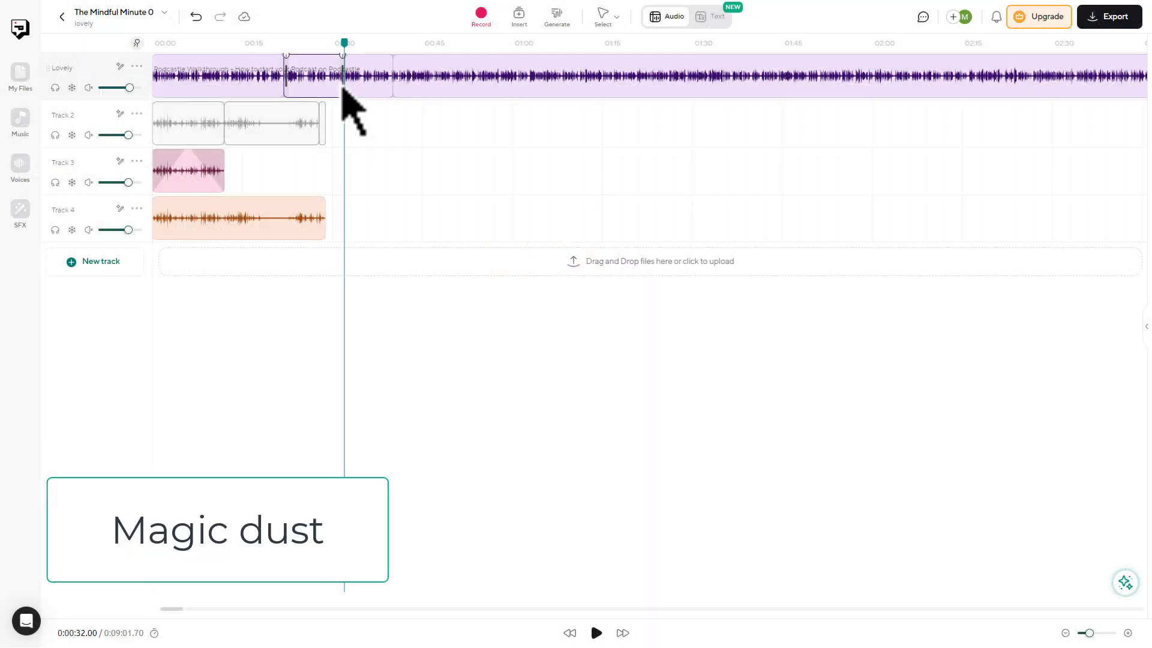
Step: Select all the clips on the first track and look at the Magic Dust AI effect
left_click(327, 78)
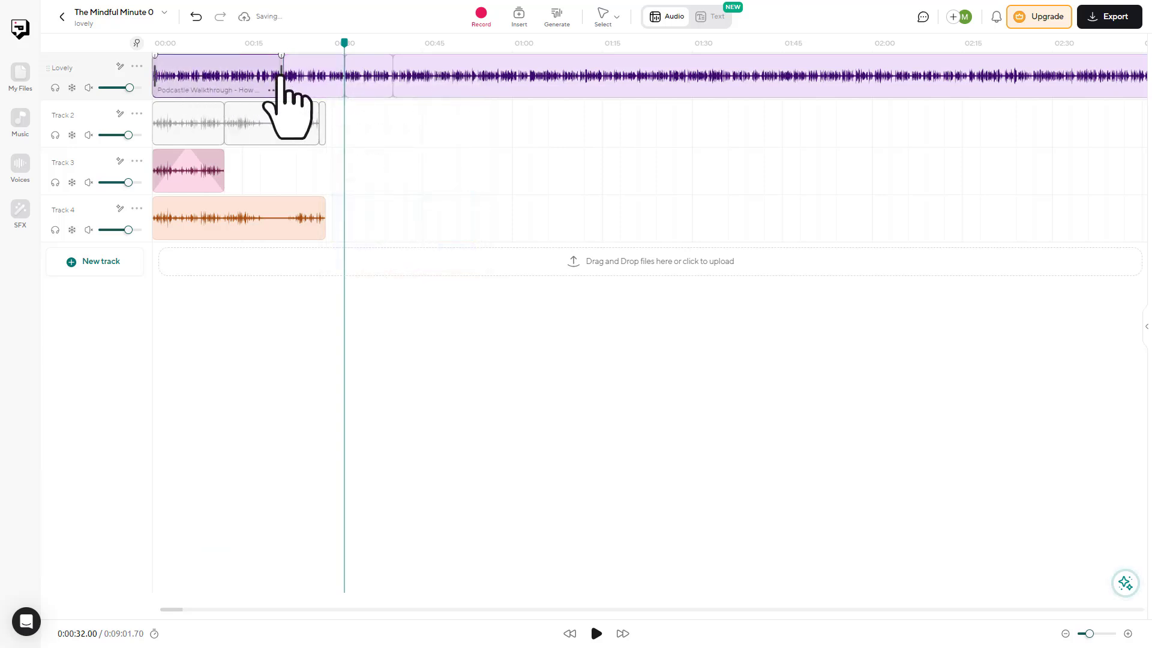
left_click(342, 108)
left_click(423, 76)
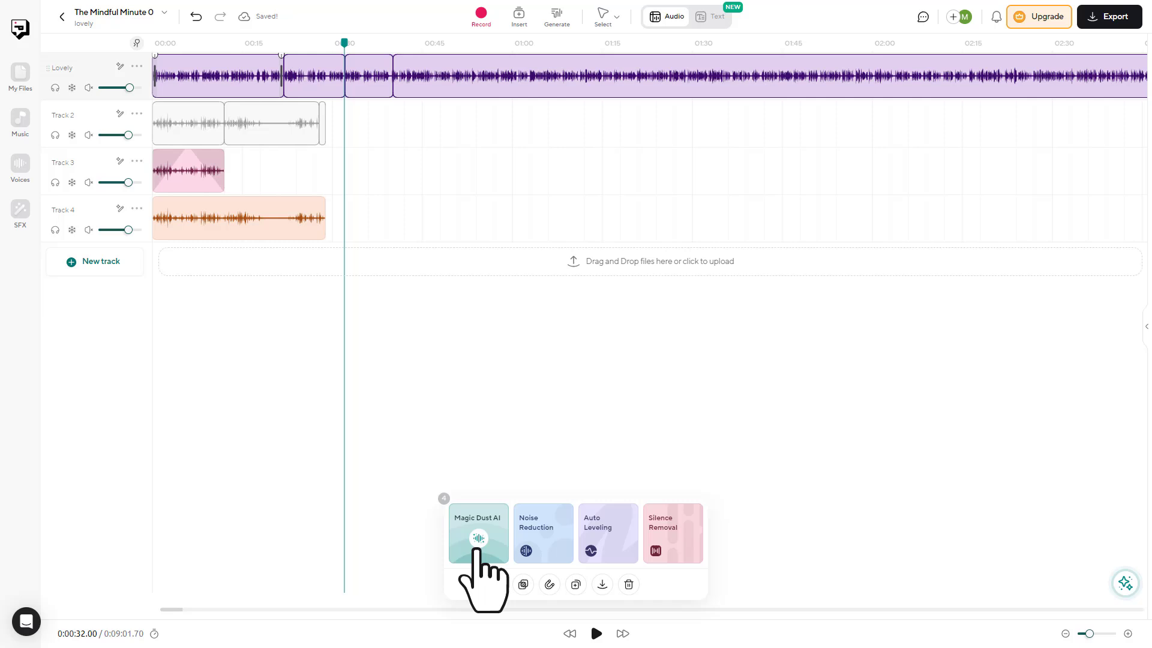
left_click(667, 324)
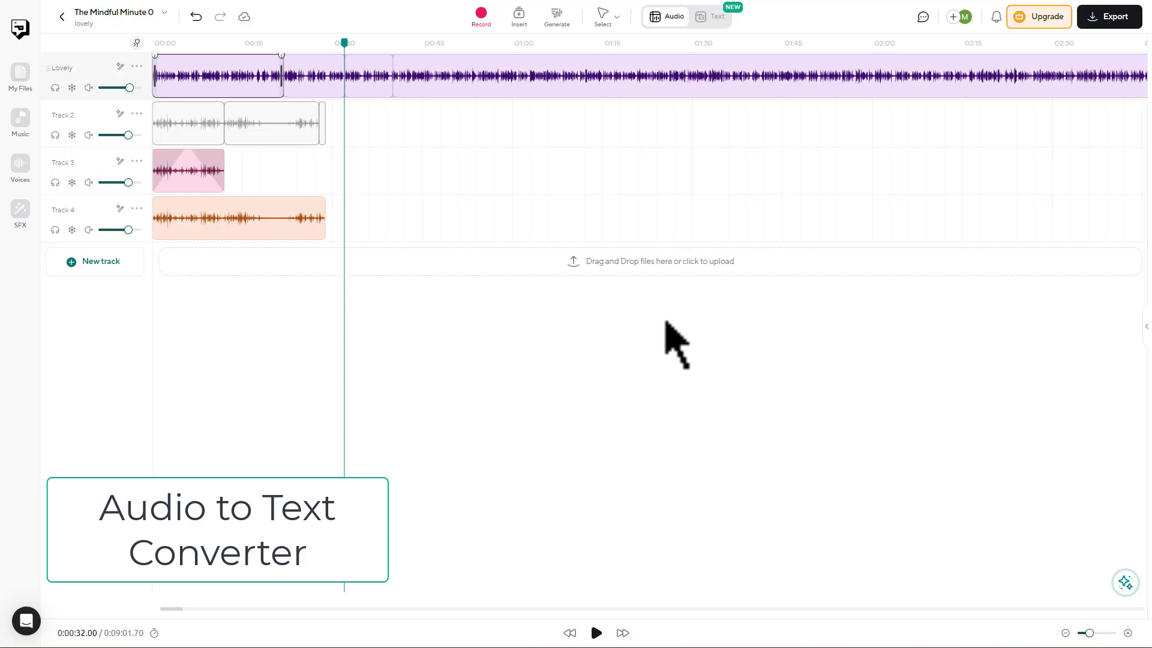
Step: Transcribe the first clip on the first track
key("ctrl+z")
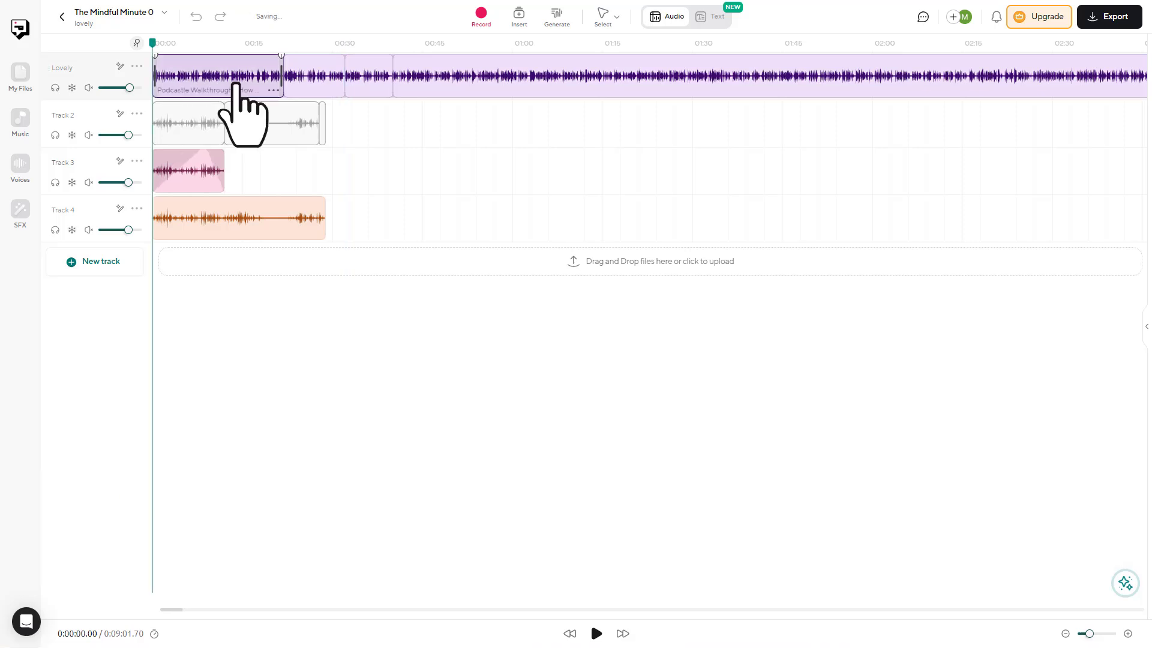
right_click(235, 86)
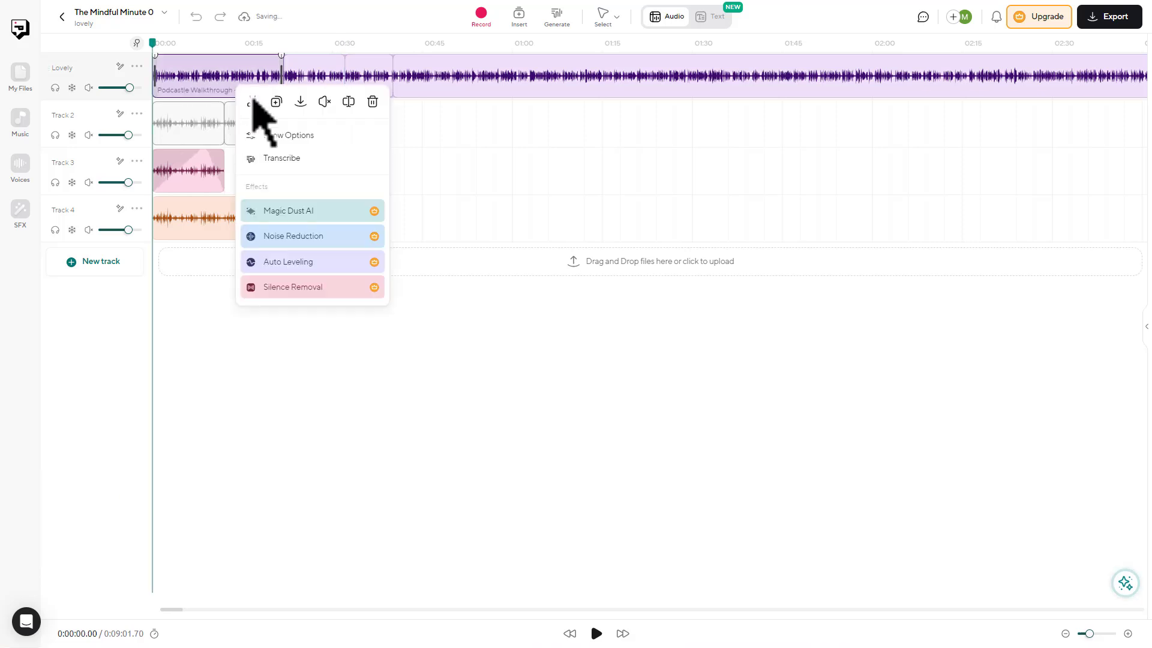
left_click(291, 160)
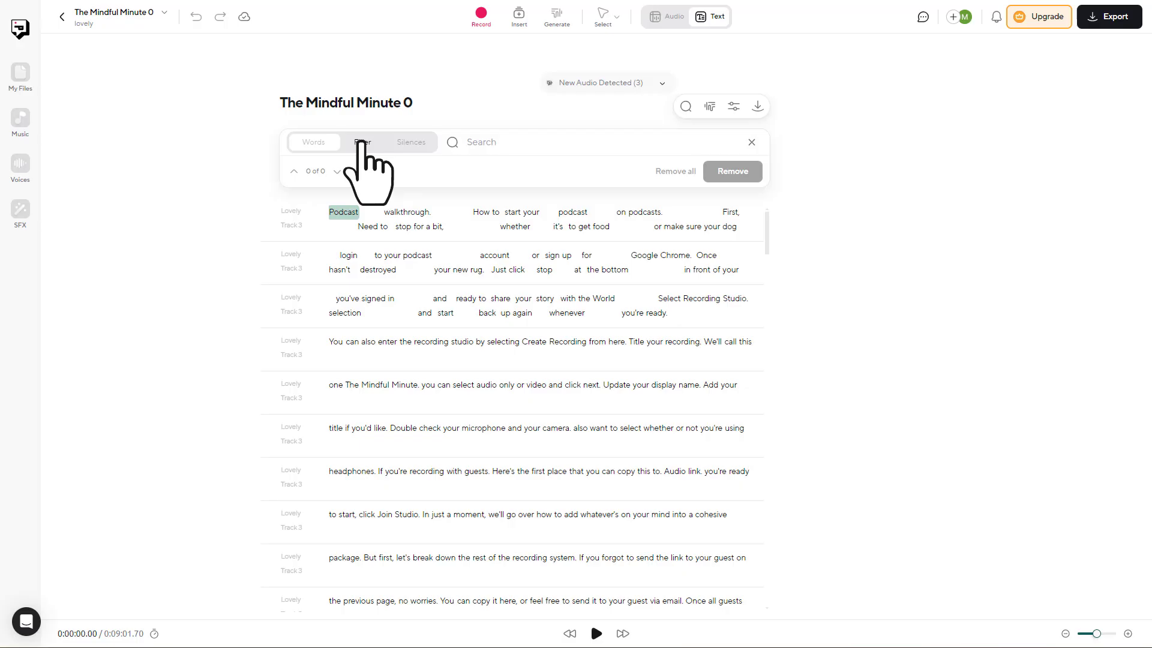
Step: Search the transcript for filler words and examine the list of fillers it looks for
left_click(361, 142)
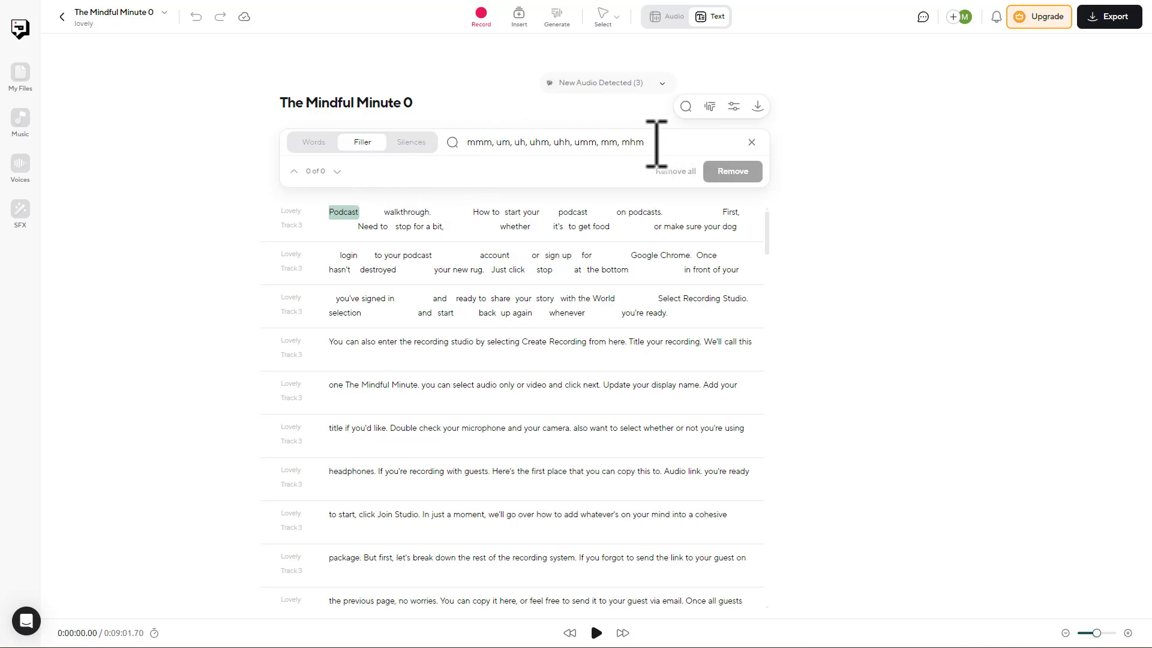
triple_click(488, 142)
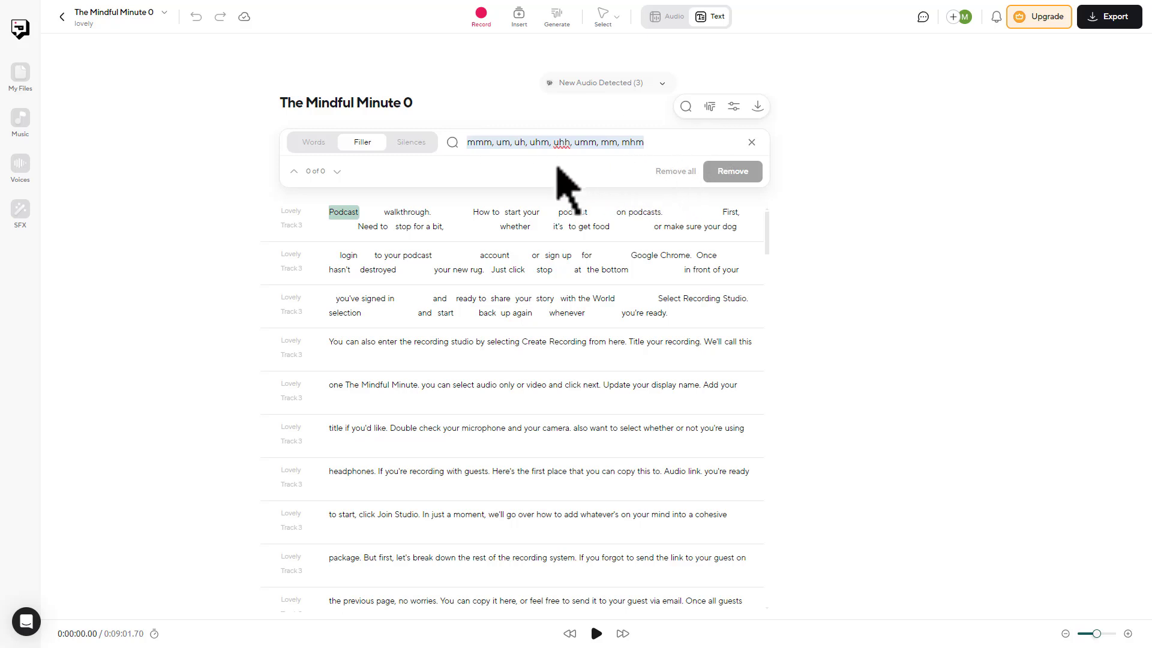
left_click(609, 168)
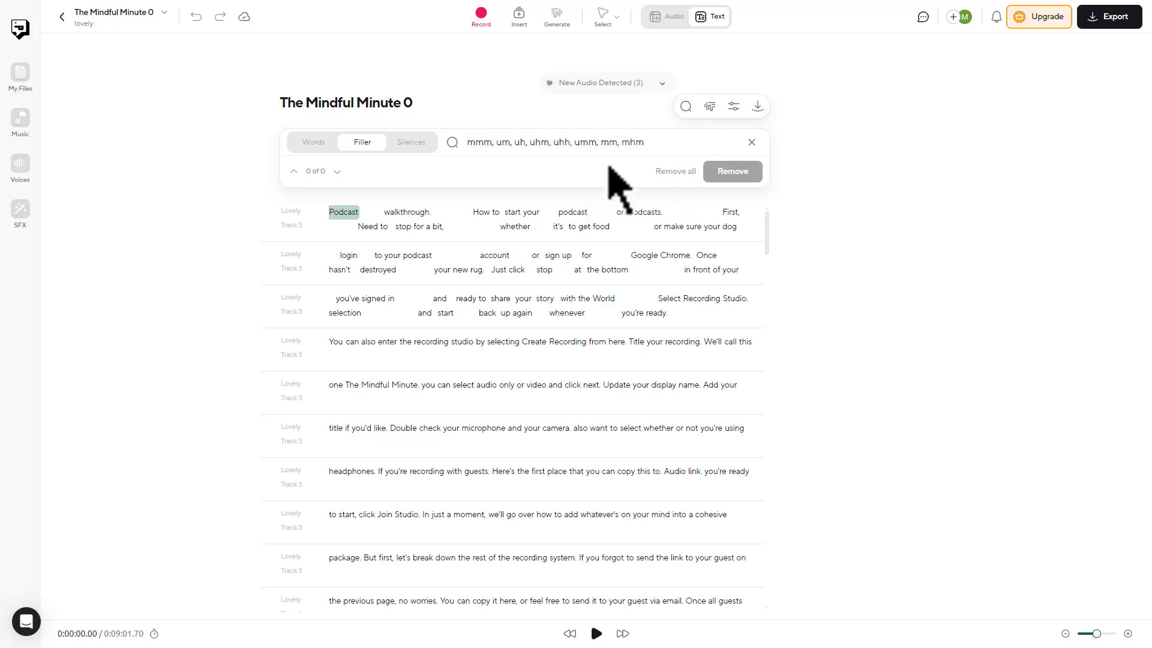
left_click(322, 139)
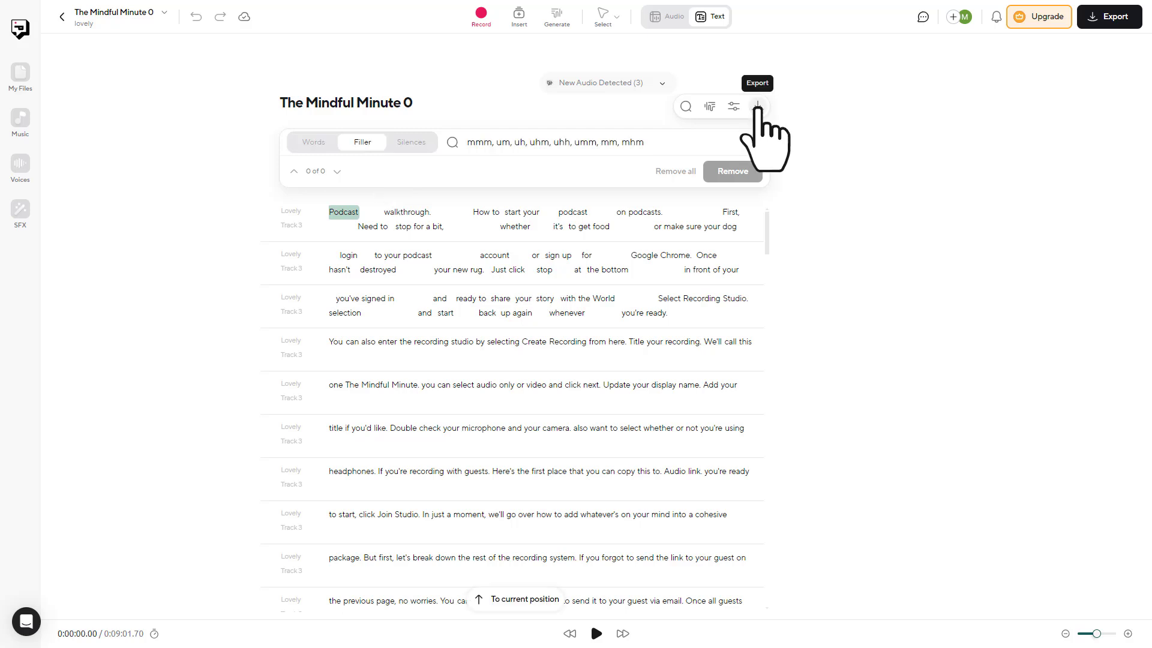
Step: Open the transcript export options and compare the .docx and PDF formats
left_click(758, 107)
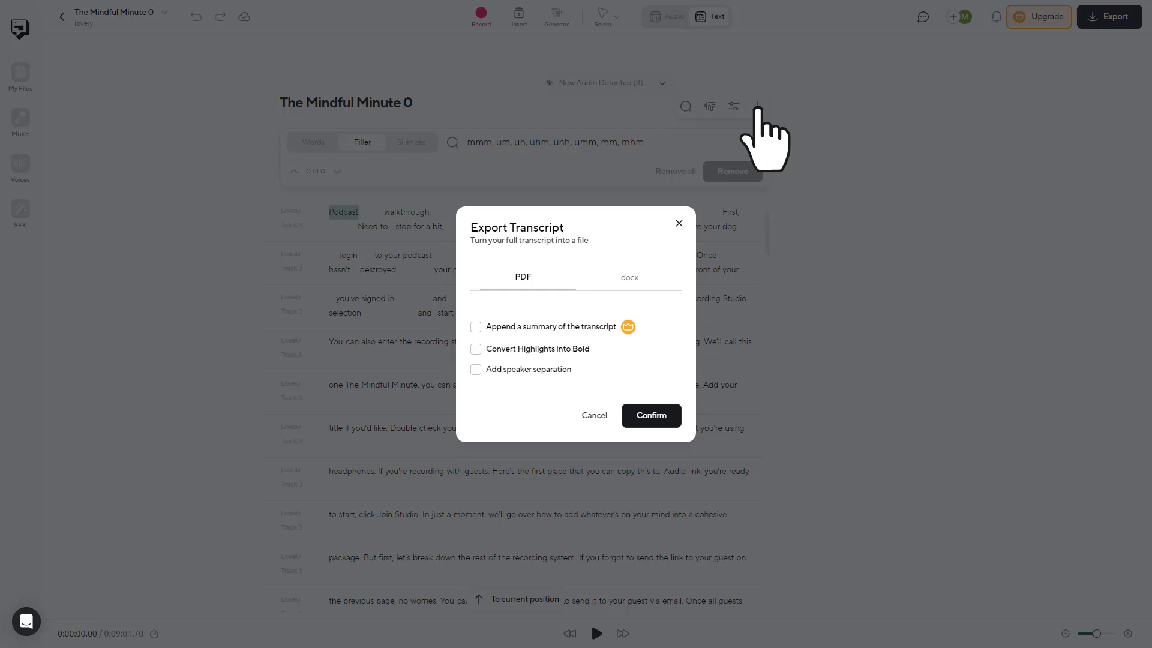
left_click(630, 280)
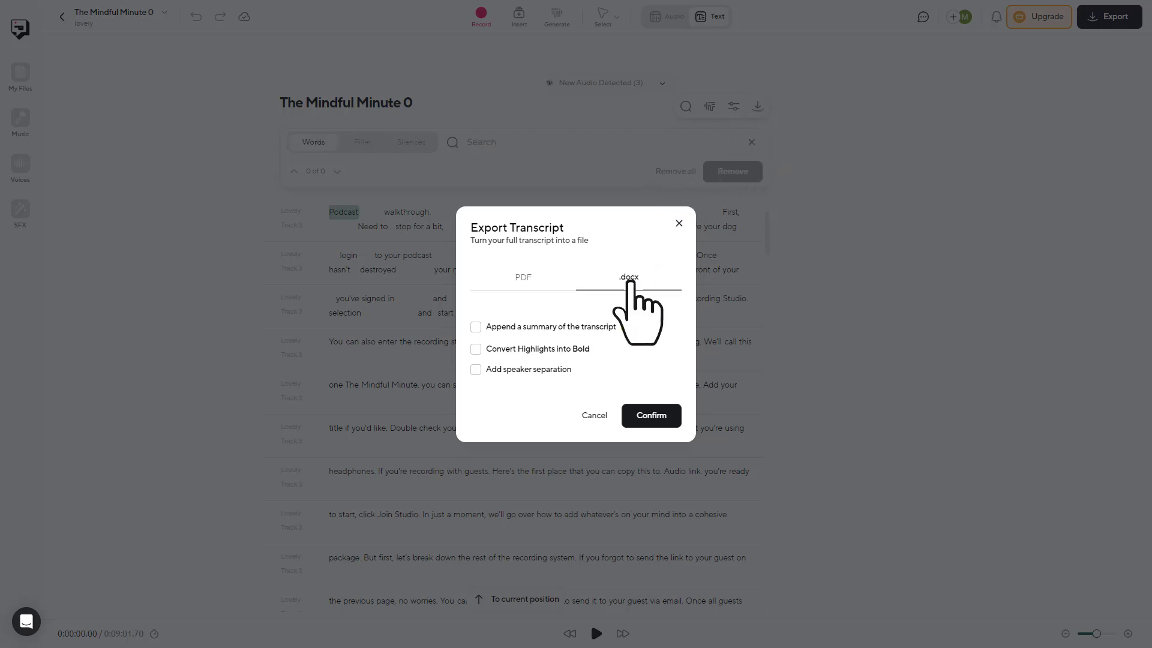
left_click(532, 283)
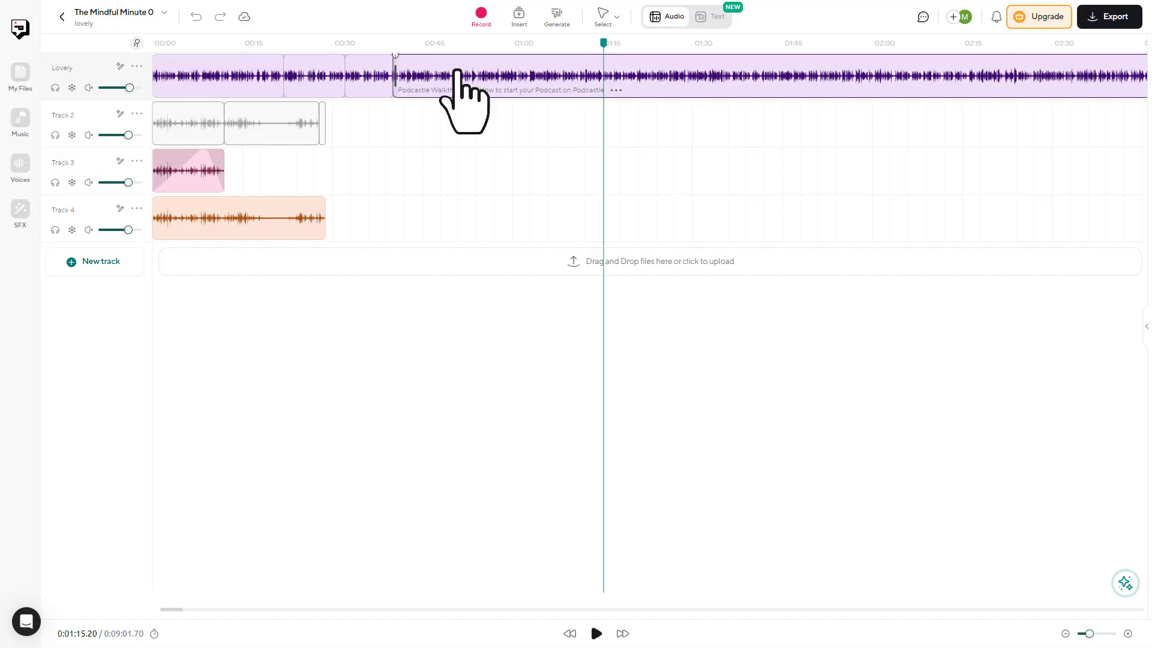
Step: Select the last clip on the first track and bring up its available actions
left_click(457, 71)
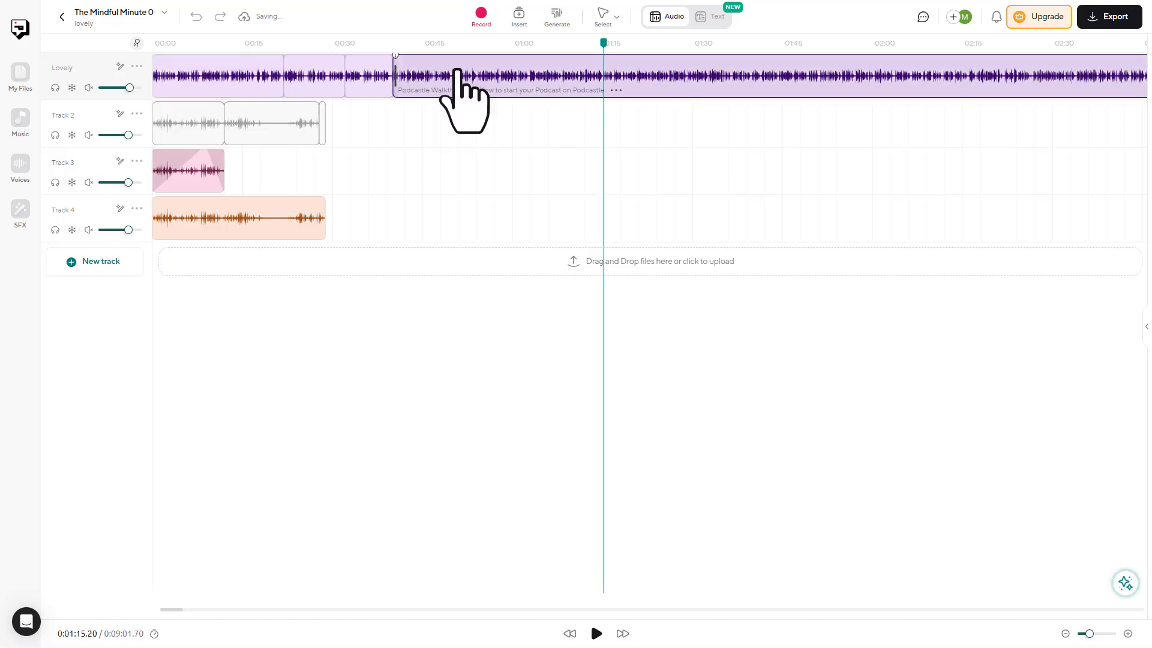
right_click(457, 71)
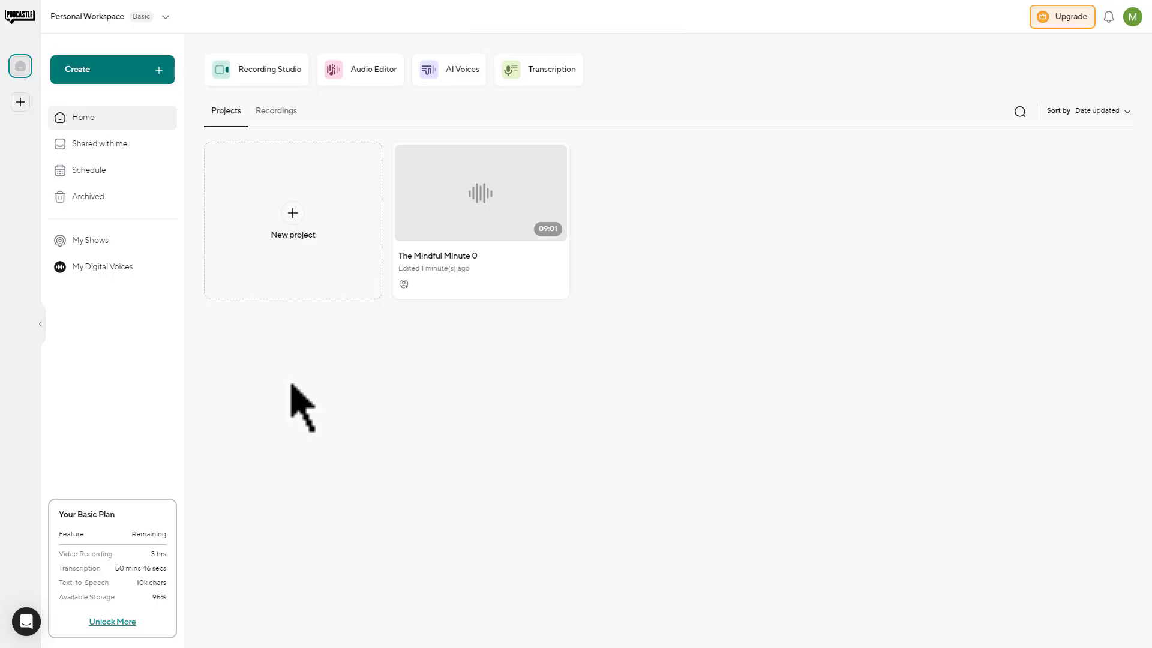
Step: Start creating a digital copy of the voice from My Digital Voices and continue past the welcome page
left_click(111, 274)
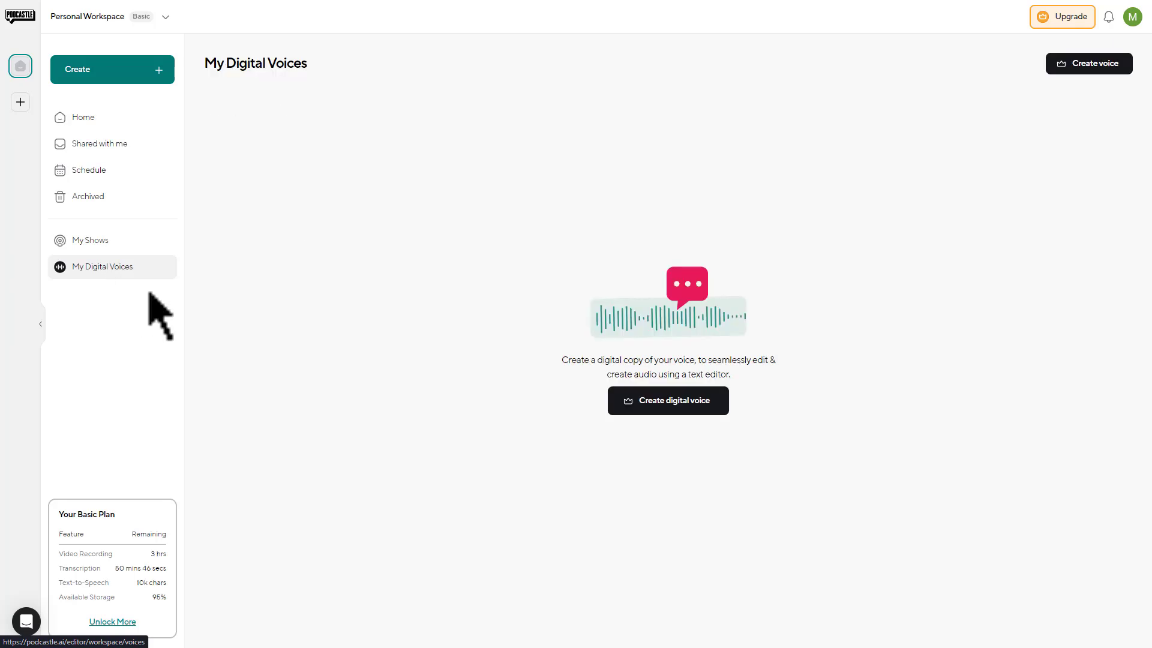
left_click(679, 413)
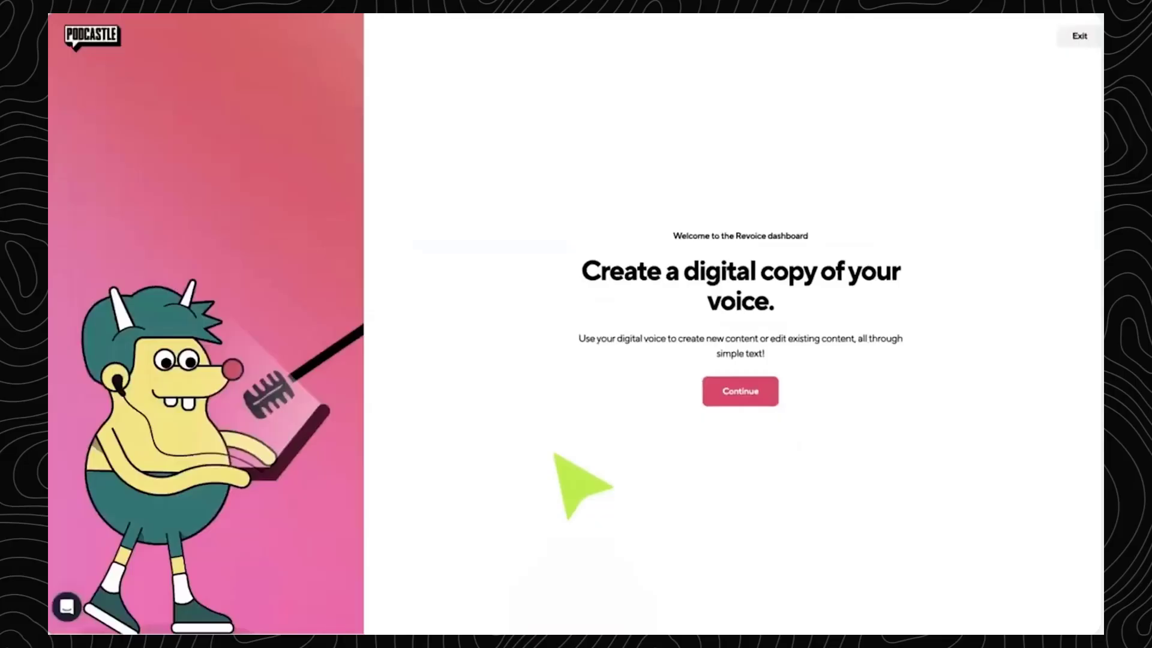
left_click(745, 400)
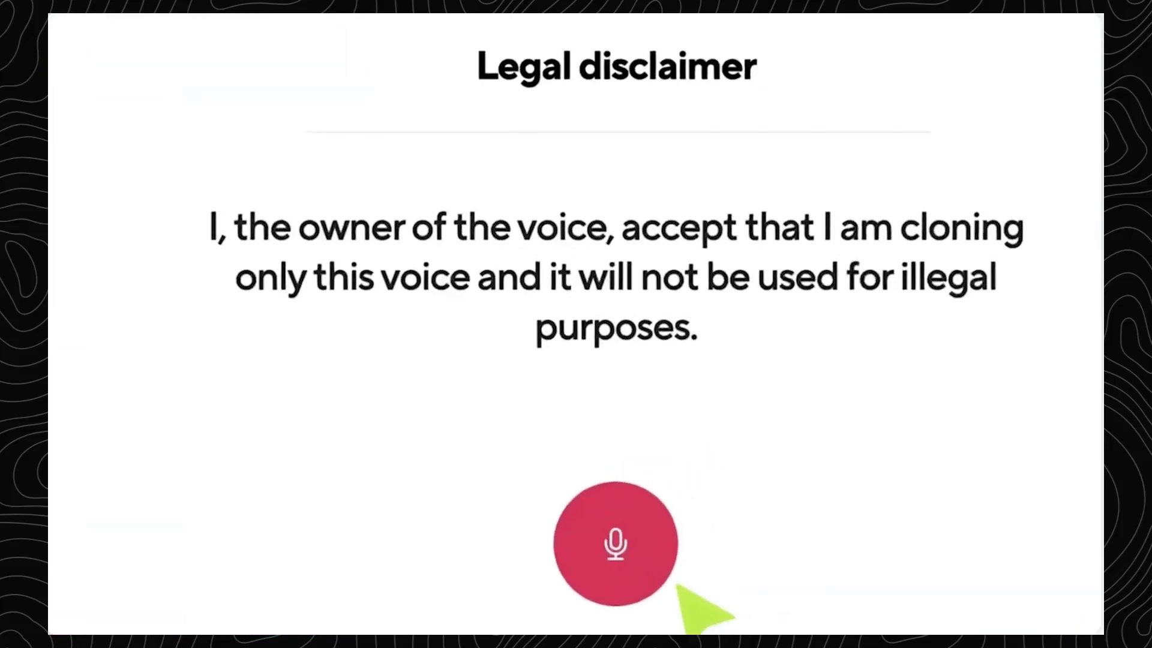
Step: Record the legal disclaimer statement and accept the voice-cloning consent terms
left_click(630, 581)
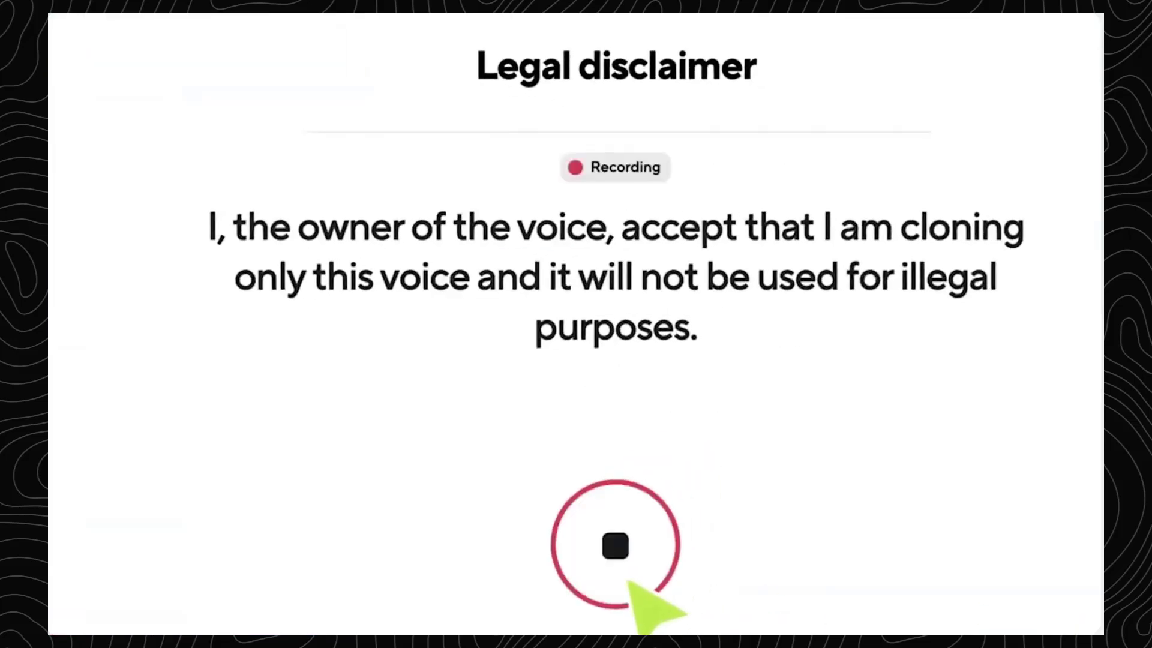
left_click(618, 561)
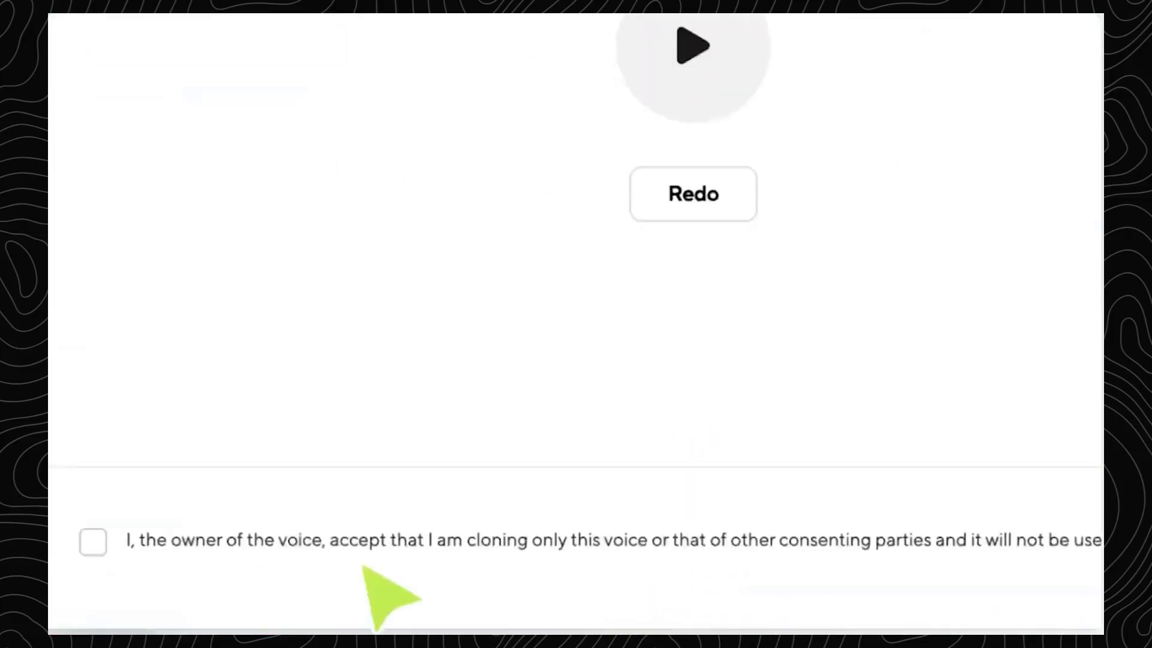
left_click(95, 543)
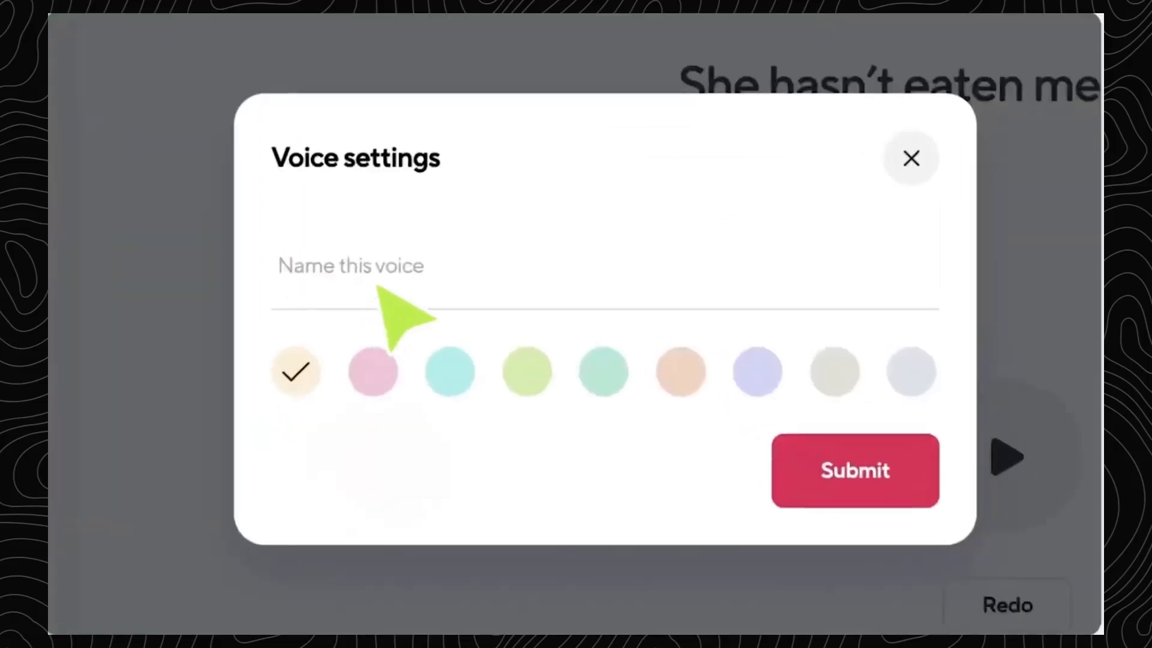
Step: Name the new voice My Digital Voice, choose the lavender colour and submit it
left_click(386, 286)
type("My Digital Voice")
left_click(758, 372)
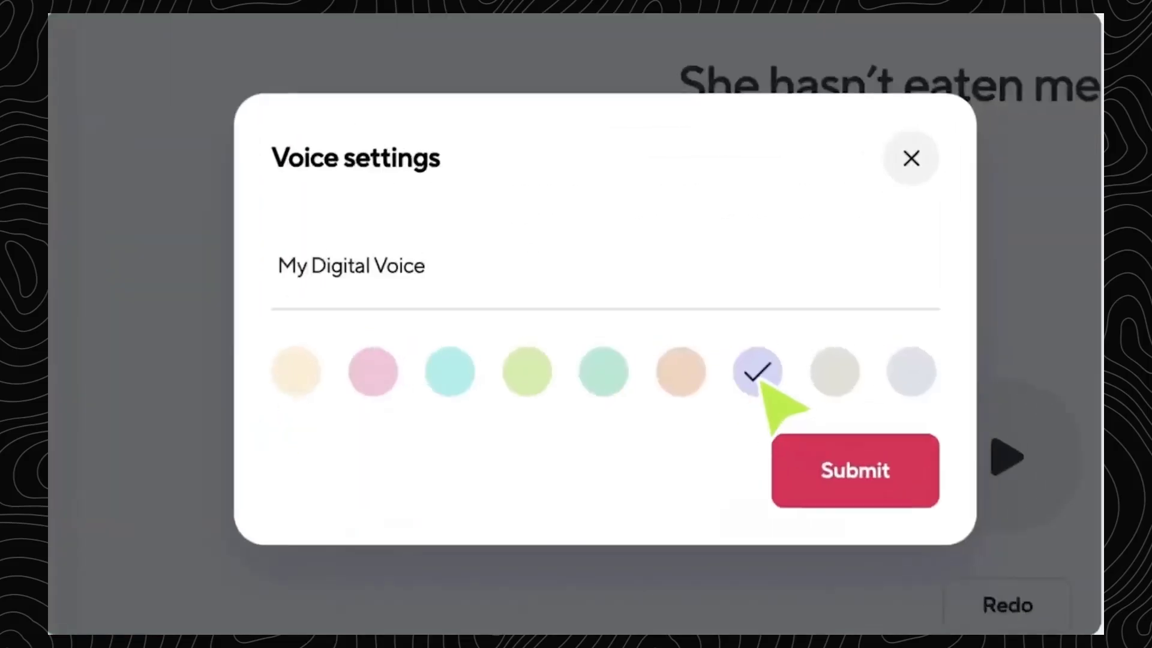
left_click(778, 465)
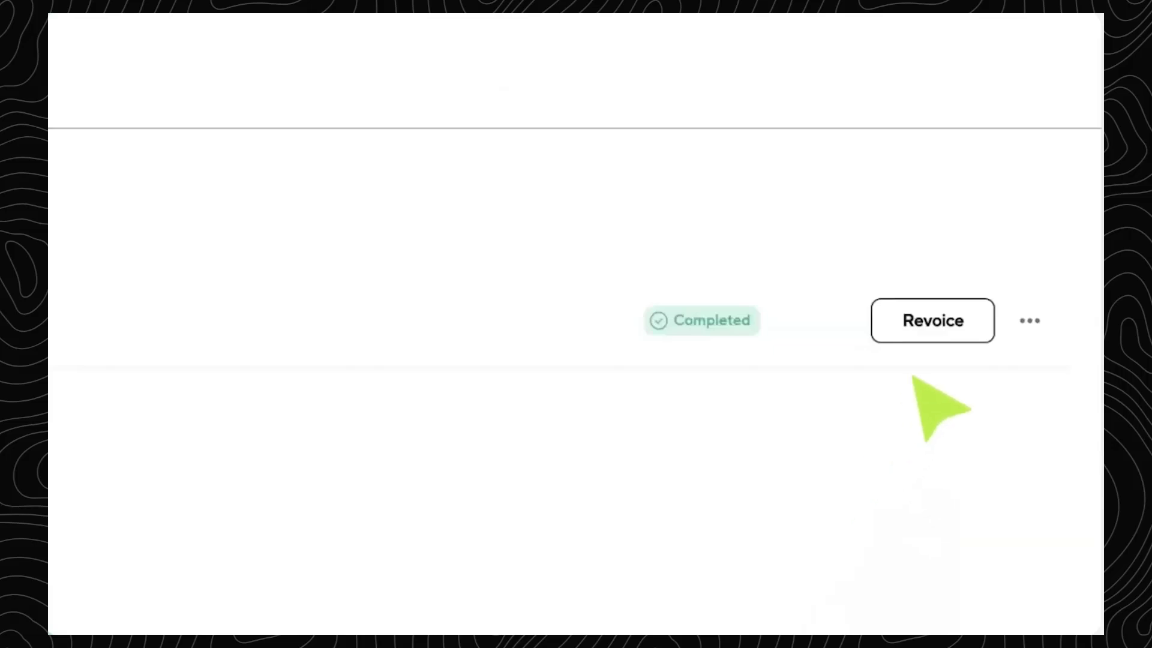
Step: Start a Revoice project with the completed voice and enter the script beginning "Now you’re ready to generate audio through text!"
left_click(938, 331)
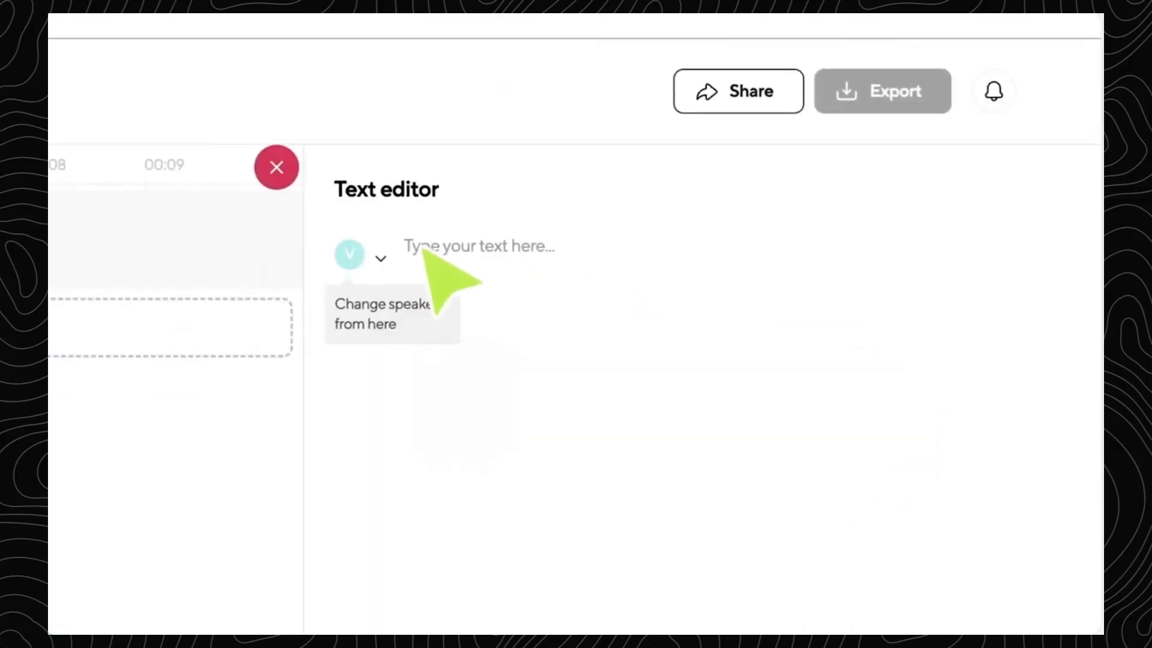
left_click(426, 249)
type("Now you’re ready to generate audio through text! Click on the Revoice button next to your voice. A new project will be created and the Text Editor will pop out. You can now simply type or paste the desired text, and click Generate to create audio in your digital voice.")
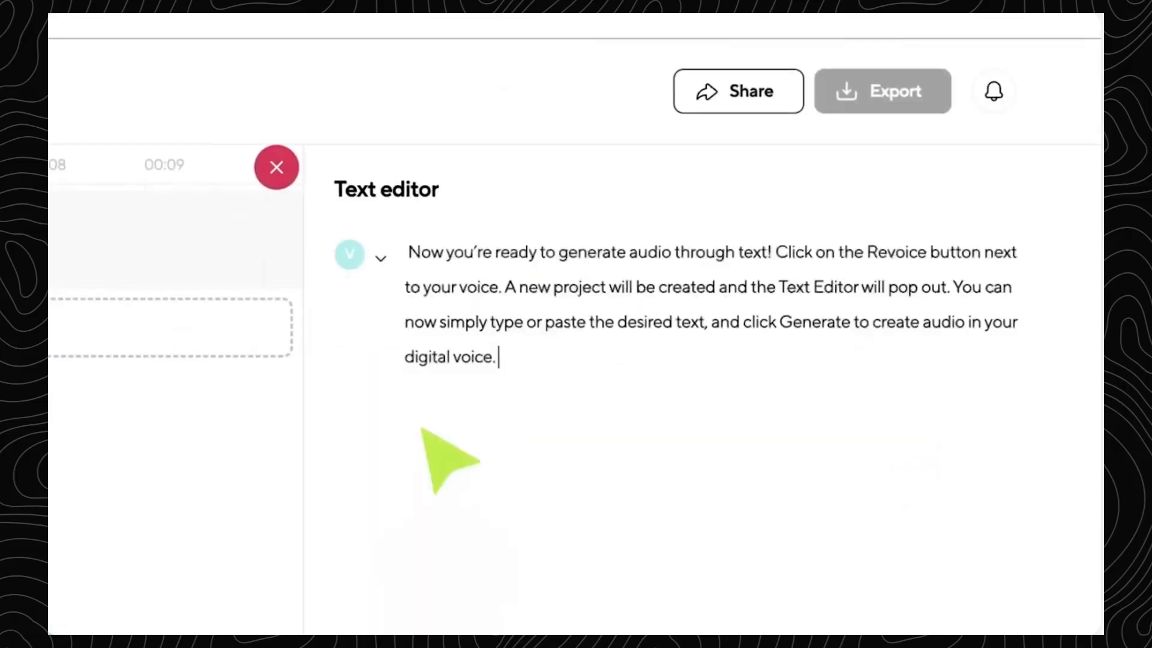
Step: Generate audio in the digital voice from the entered script
left_click(426, 486)
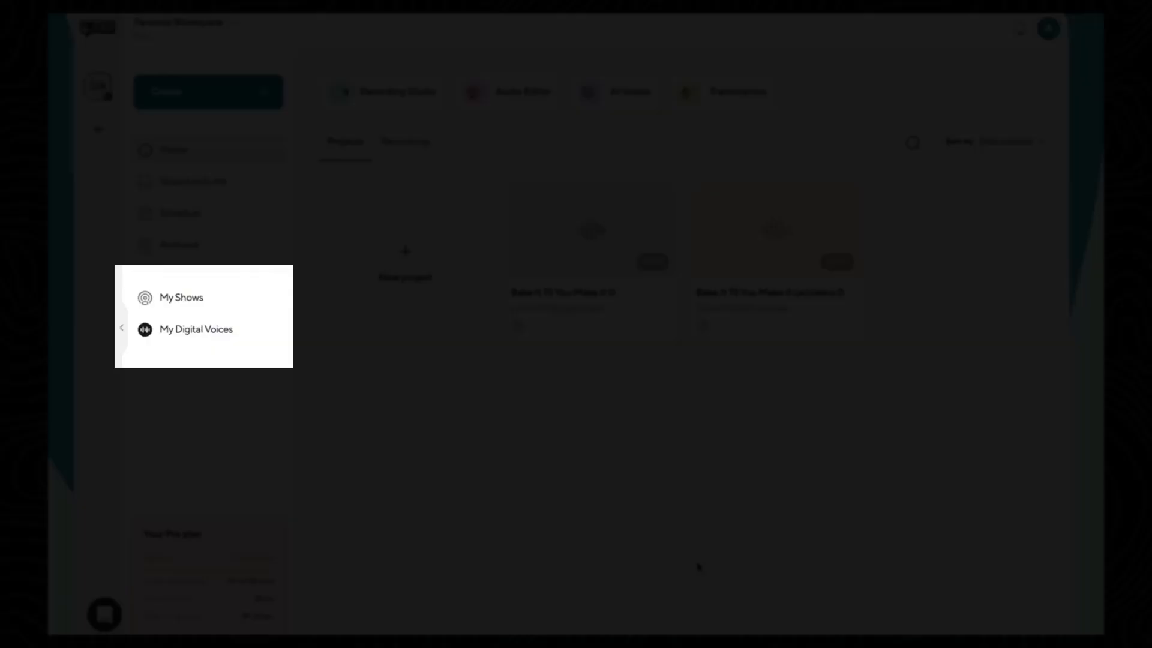
Step: Create a show titled "Bake It Til You Make It" in My Shows and fill in its author and description beginning "Get ready to uncover the secrets"
left_click(174, 301)
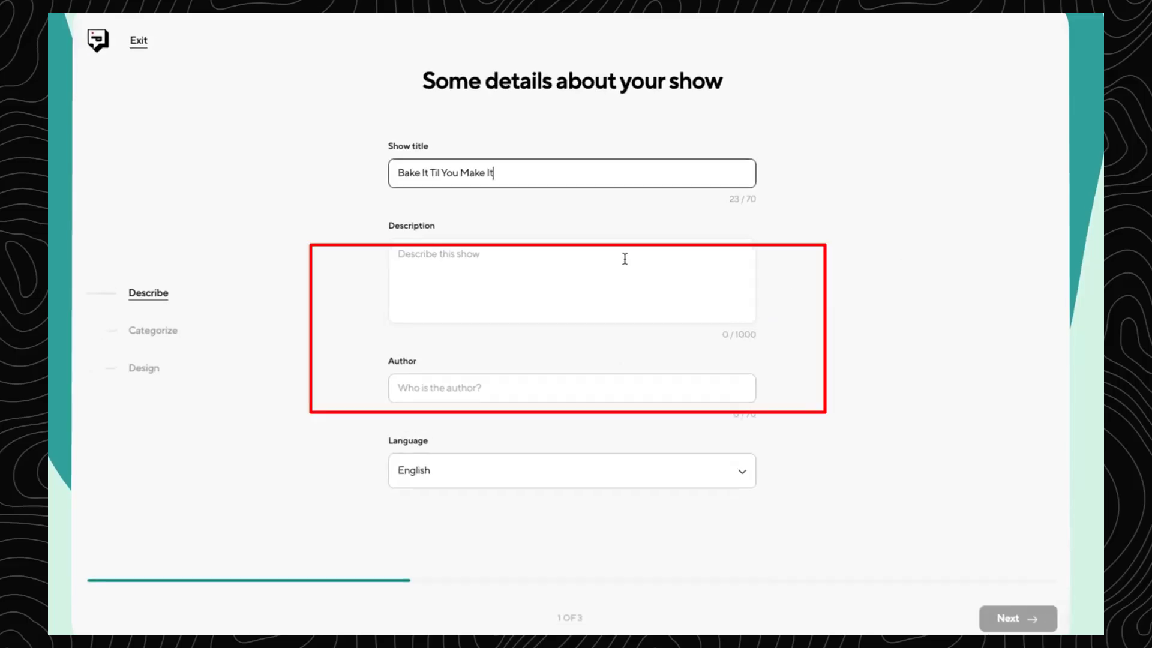
left_click(602, 257)
type("Get ready to uncover the secrets behind perfect pie crusts, explore the art of sourdough starters, and discover the joy of experimenting with new flavors and ingredients. Whether you're a baking novice or a seasoned pro, there's something for everyone in this delectable adventure.")
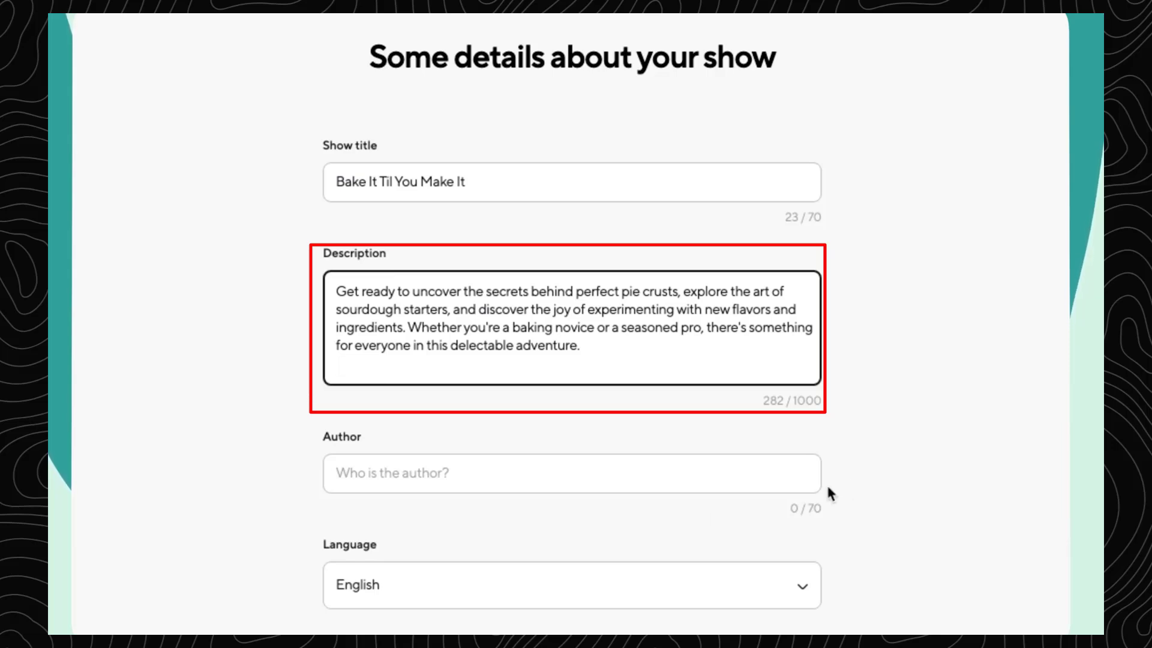
left_click(653, 484)
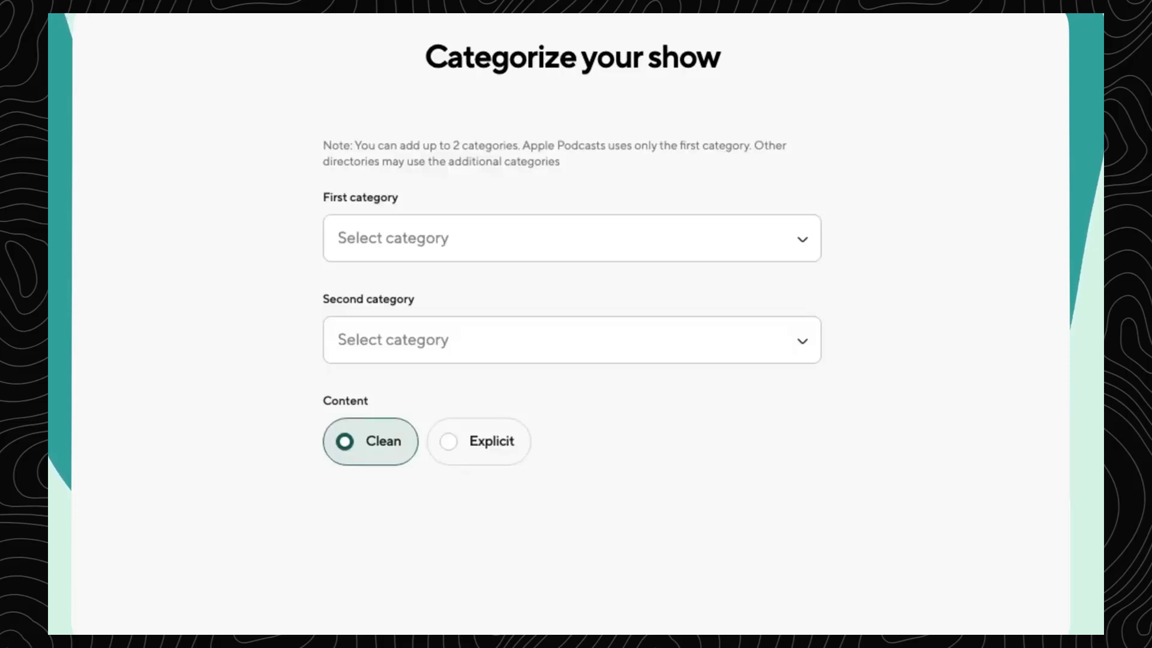
Step: Categorize the show as Arts :: Food and Education, and add the cupcake image as its cover art
left_click(525, 241)
left_click(460, 425)
left_click(497, 359)
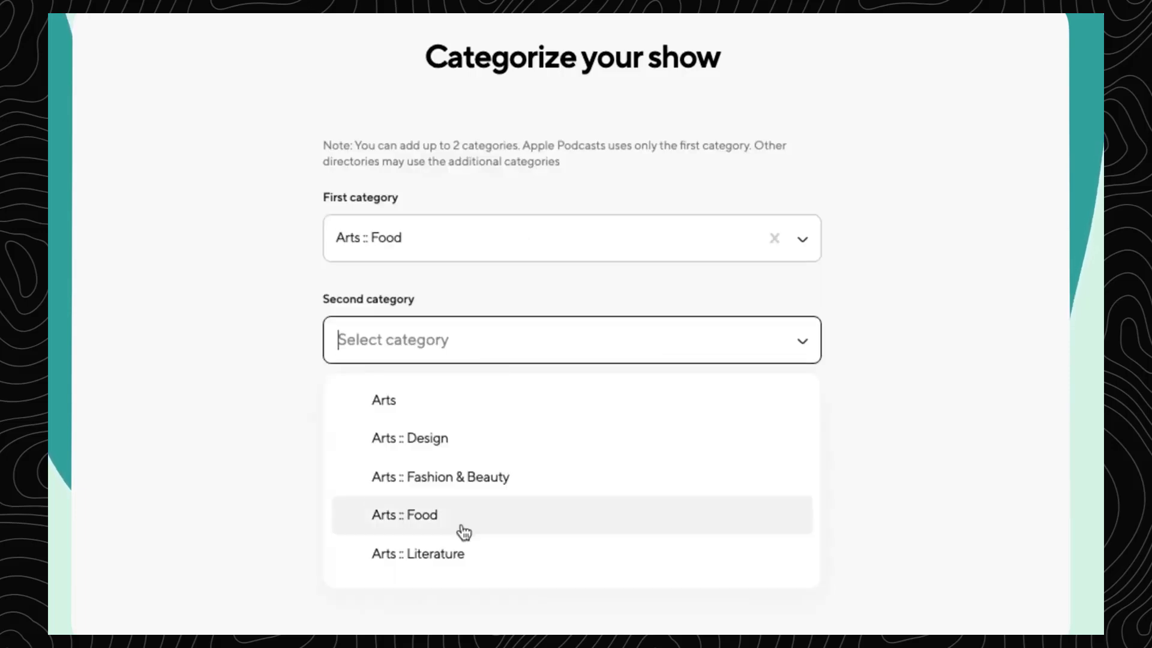
scroll(461, 532, "down", 2)
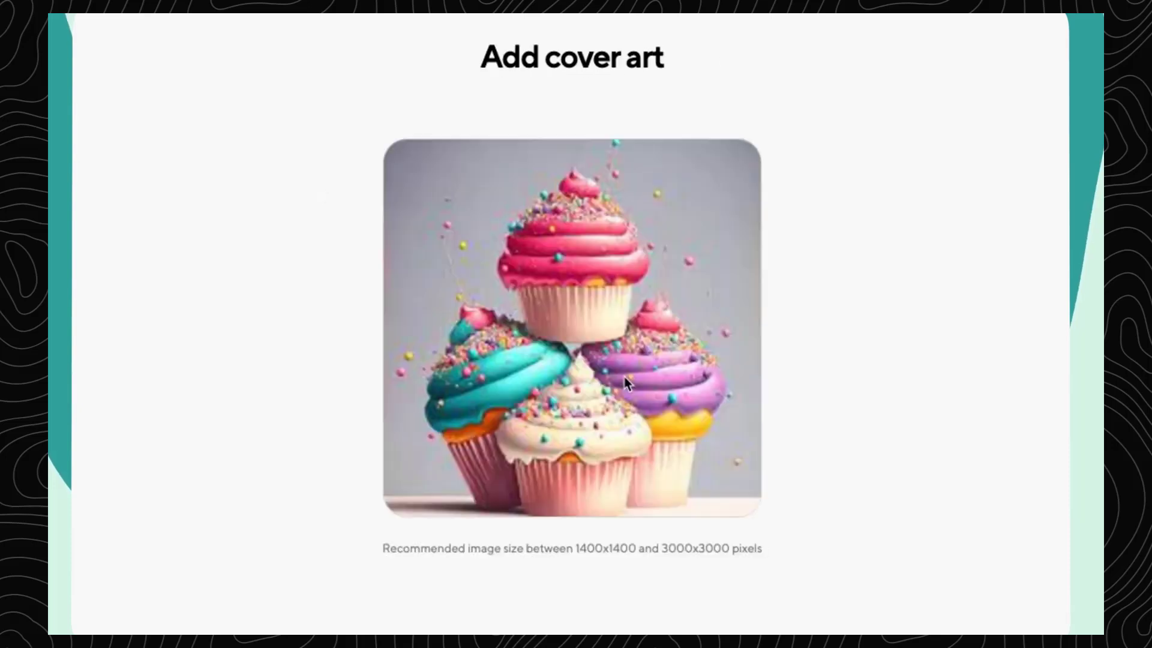
mouse_move(563, 339)
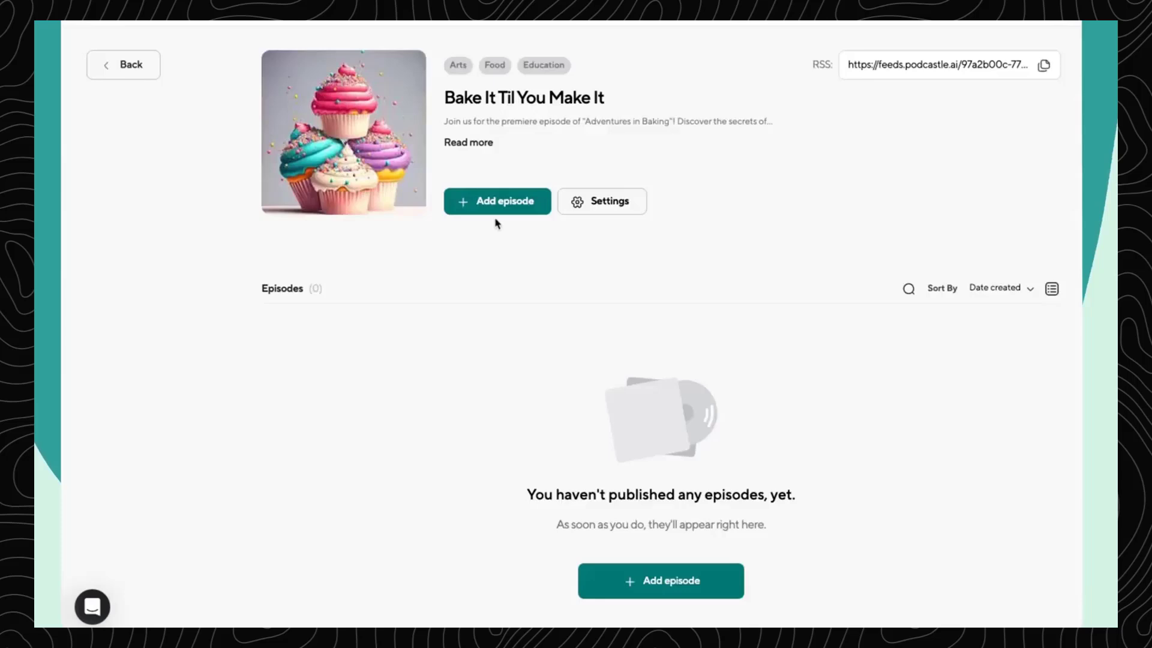
Step: Add an episode to the show, title it "Episode #1" and paste in its description
left_click(484, 207)
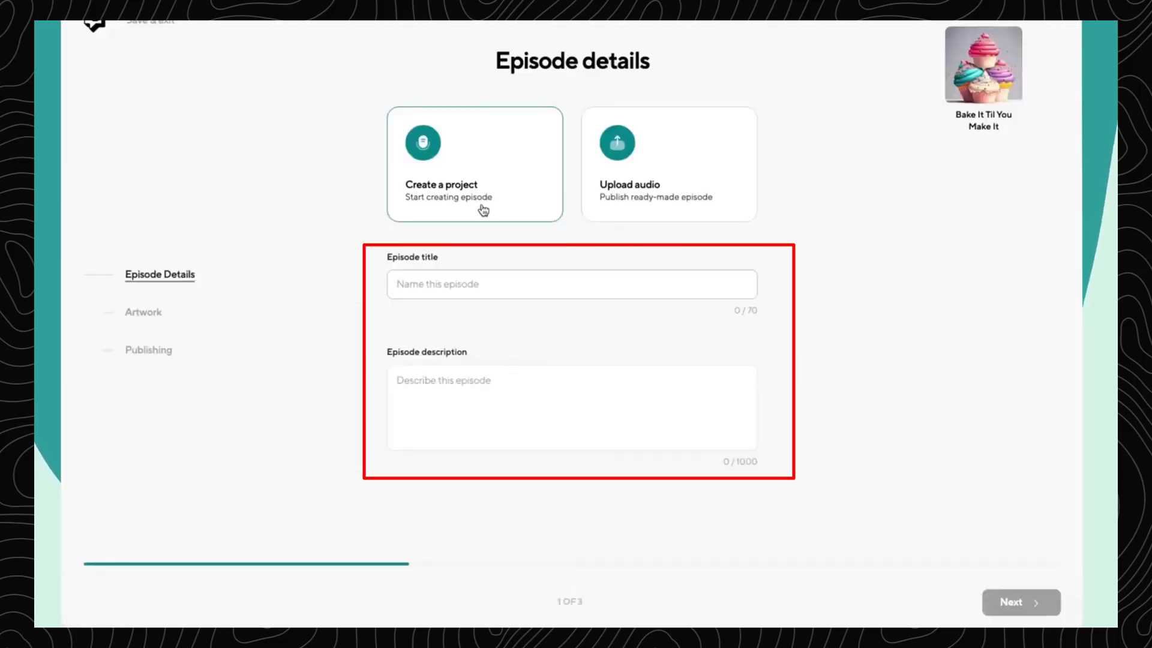
left_click(569, 283)
type("Episode #1")
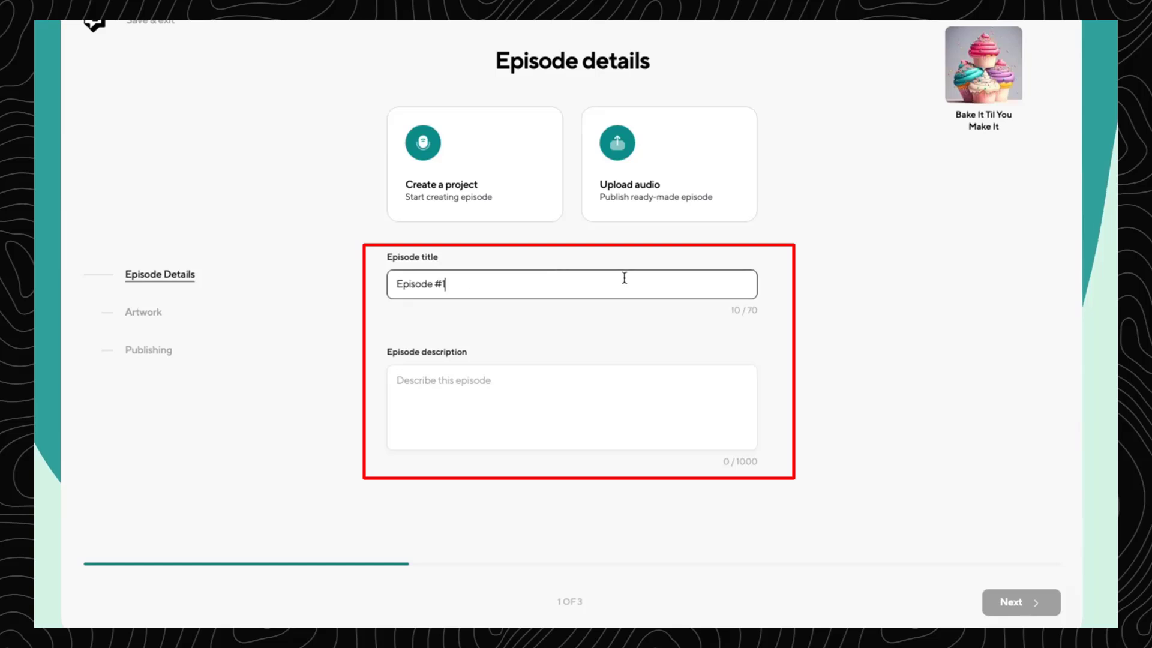
left_click(572, 407)
key("ctrl+v")
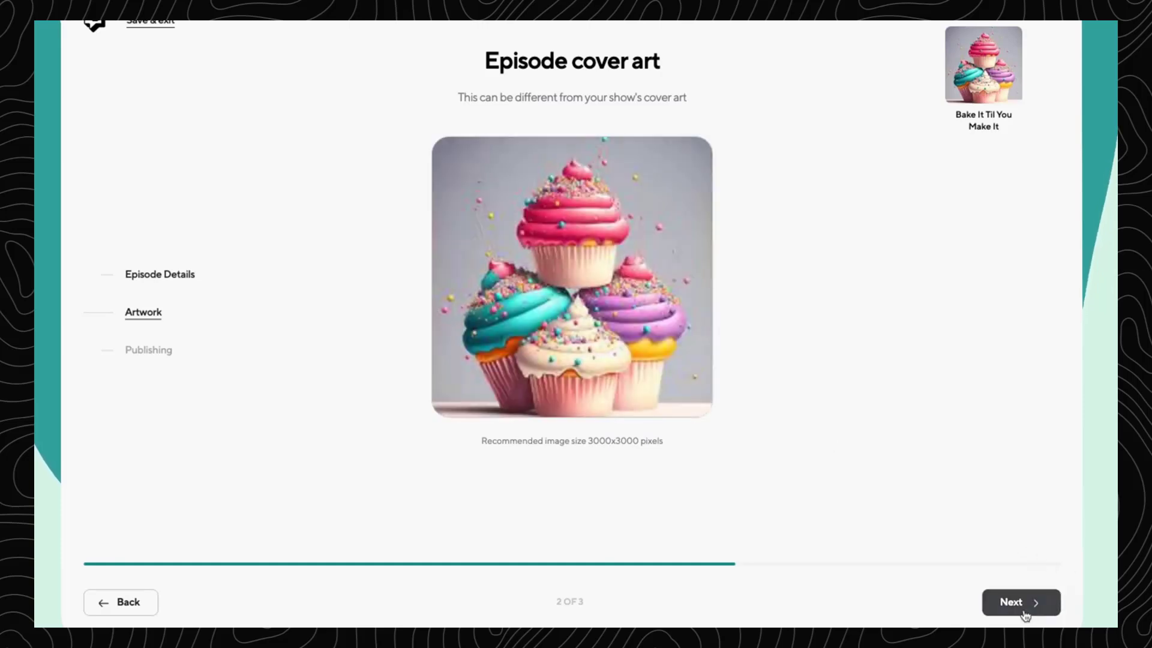
Step: Accept the cupcake artwork, add the tags Baking, Culinary Adventures, Baking Tips and Homemade Goodness, and set season and episode numbers to 1
left_click(1013, 601)
left_click(490, 142)
type("Baking")
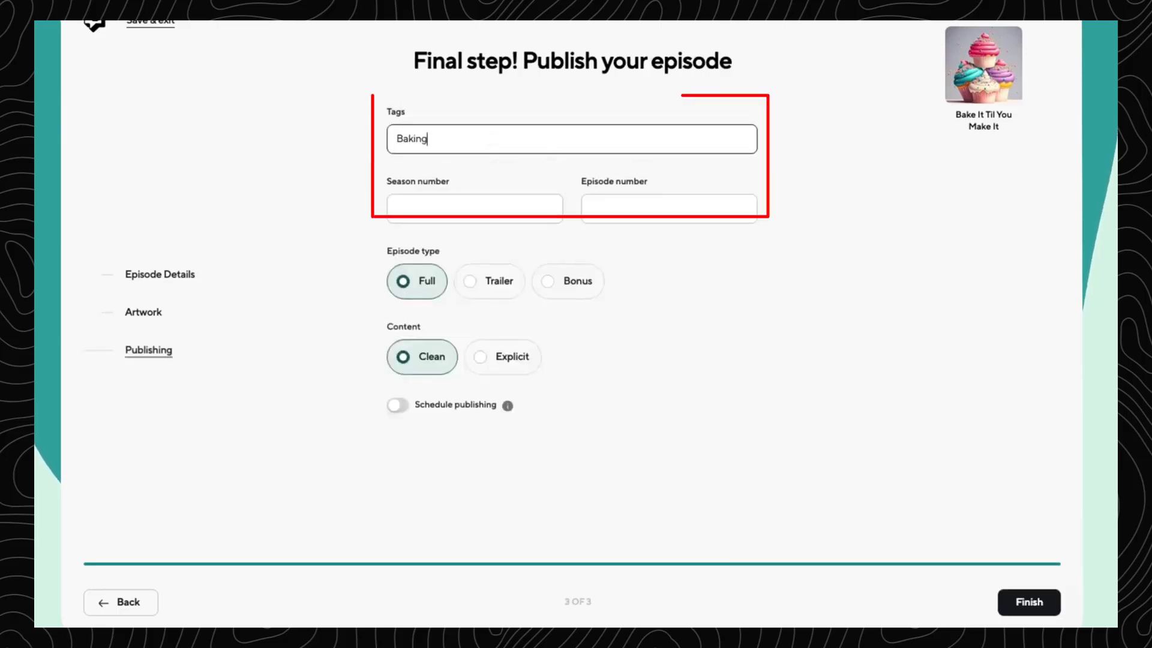
key("Return")
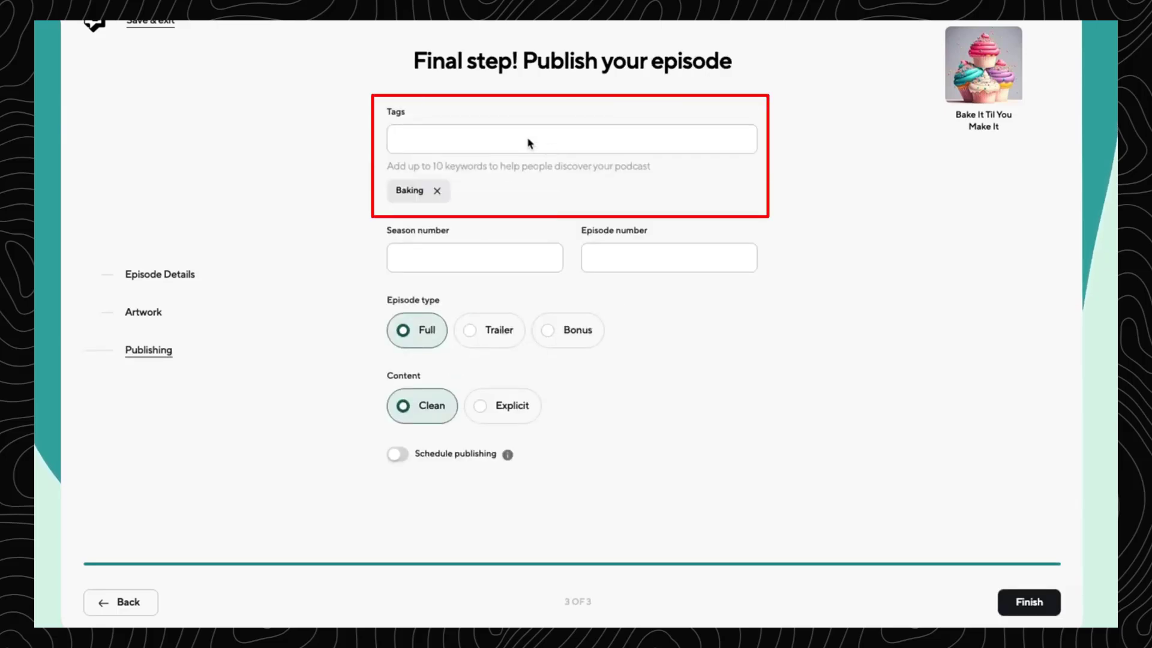
type("Culinary Adventures")
key("Return")
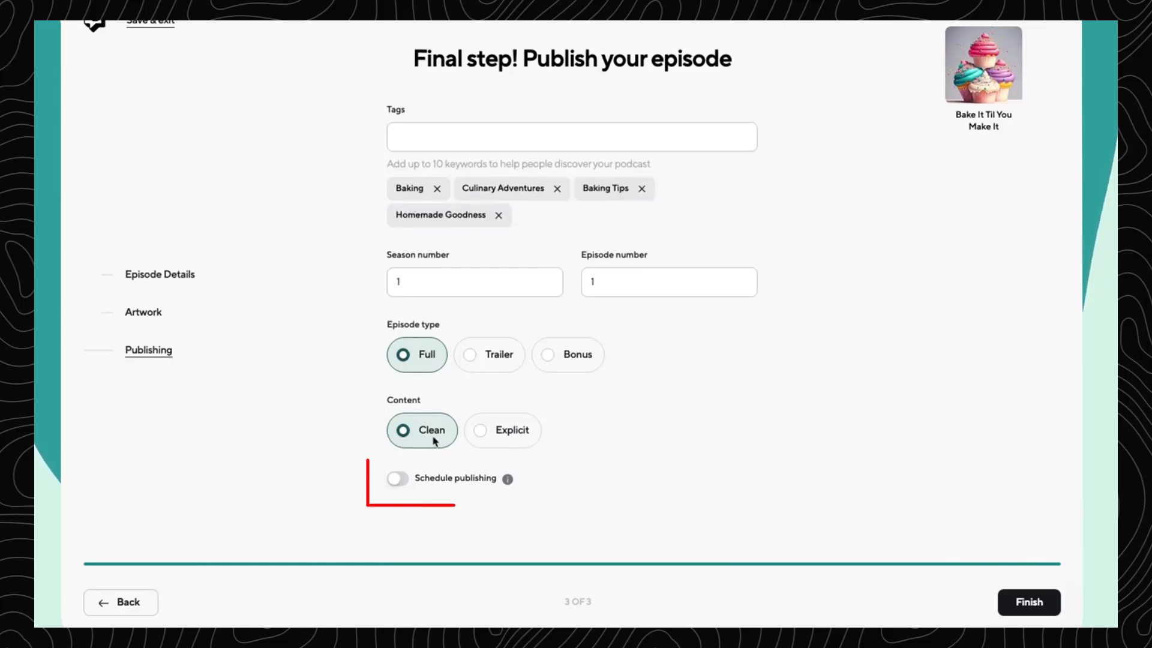
Step: Switch scheduled publishing on and back off, and finish publishing the episode immediately
left_click(398, 479)
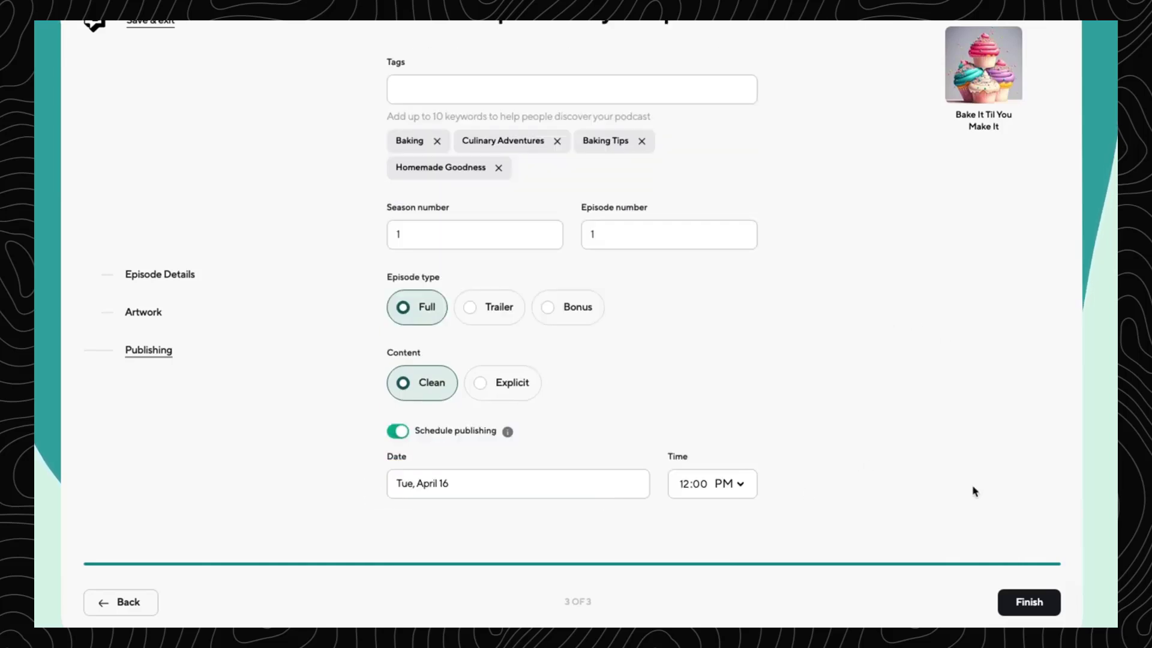
left_click(398, 430)
left_click(1029, 600)
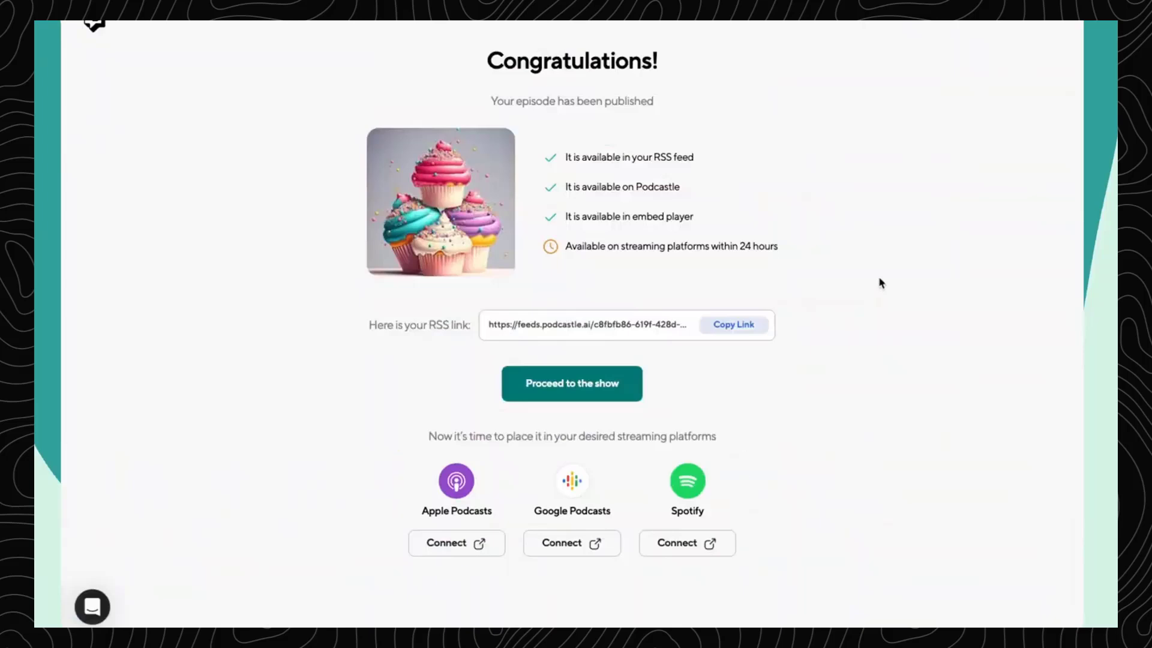
Step: Copy the show's RSS link and start connecting the podcast to Spotify
left_click(717, 324)
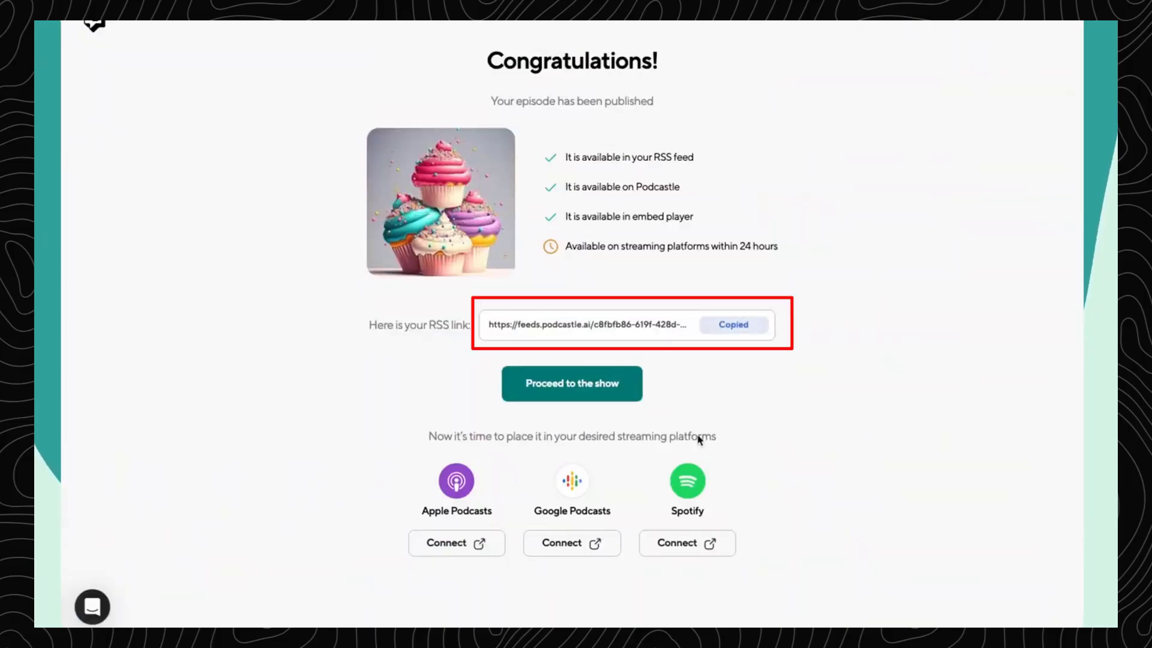
left_click(697, 542)
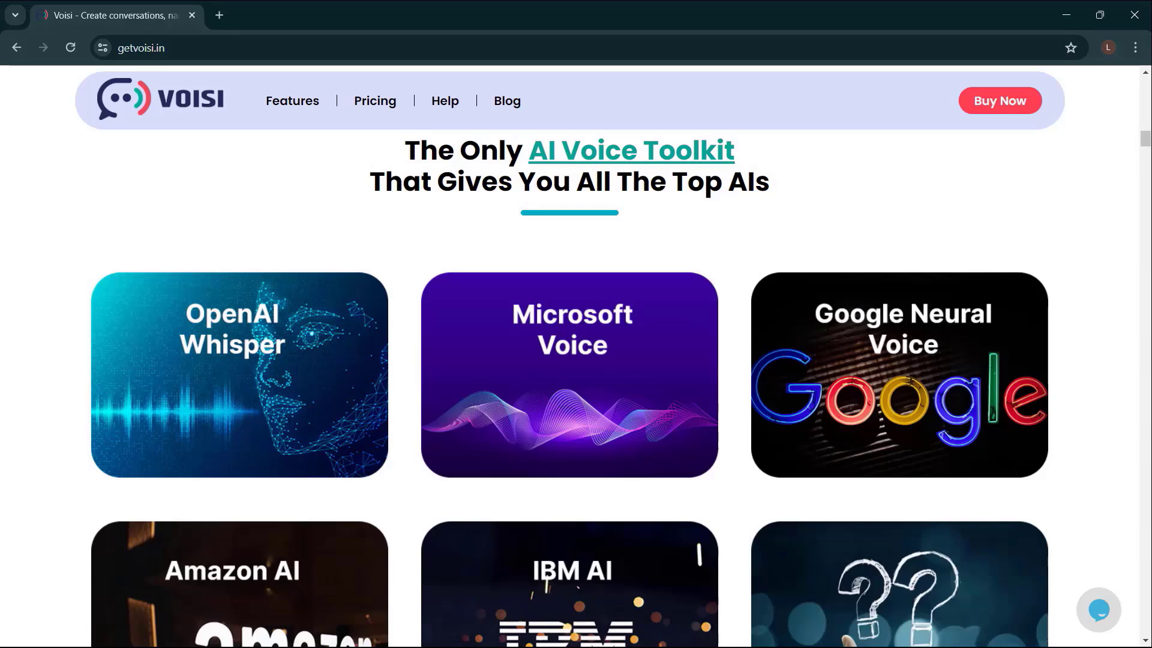
Step: On the Voisi website, examine the sections on integrated AIs, cost savings, multilingual pages, supported languages, new voices and use cases
scroll(569, 360, "down", 2)
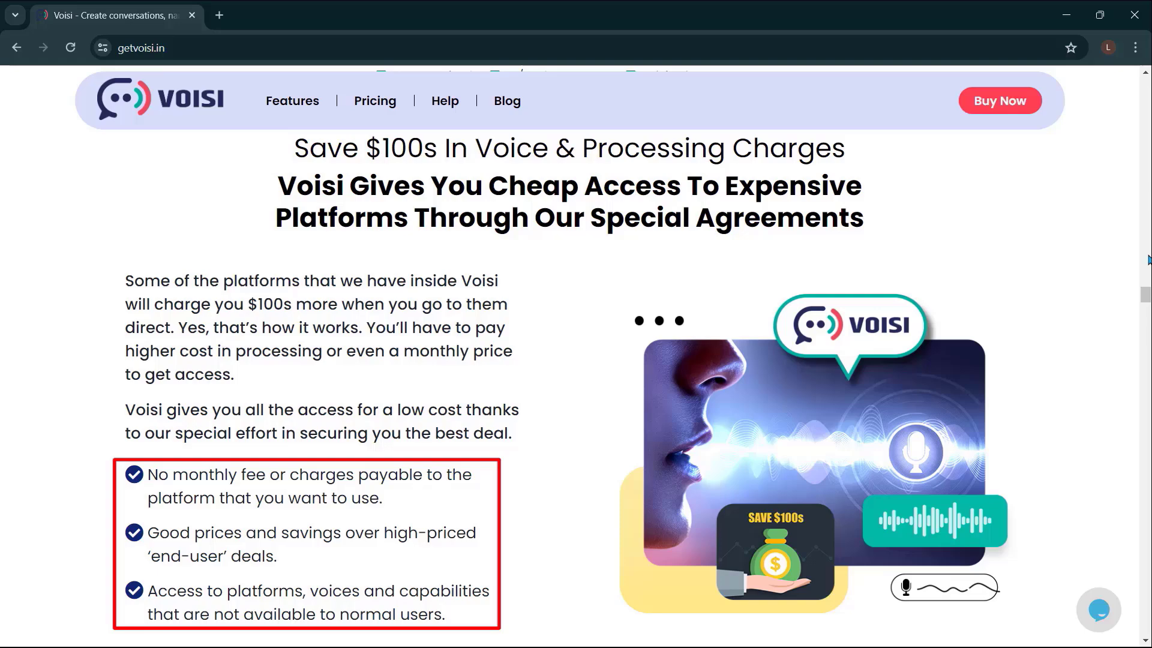
scroll(1148, 259, "down", 10)
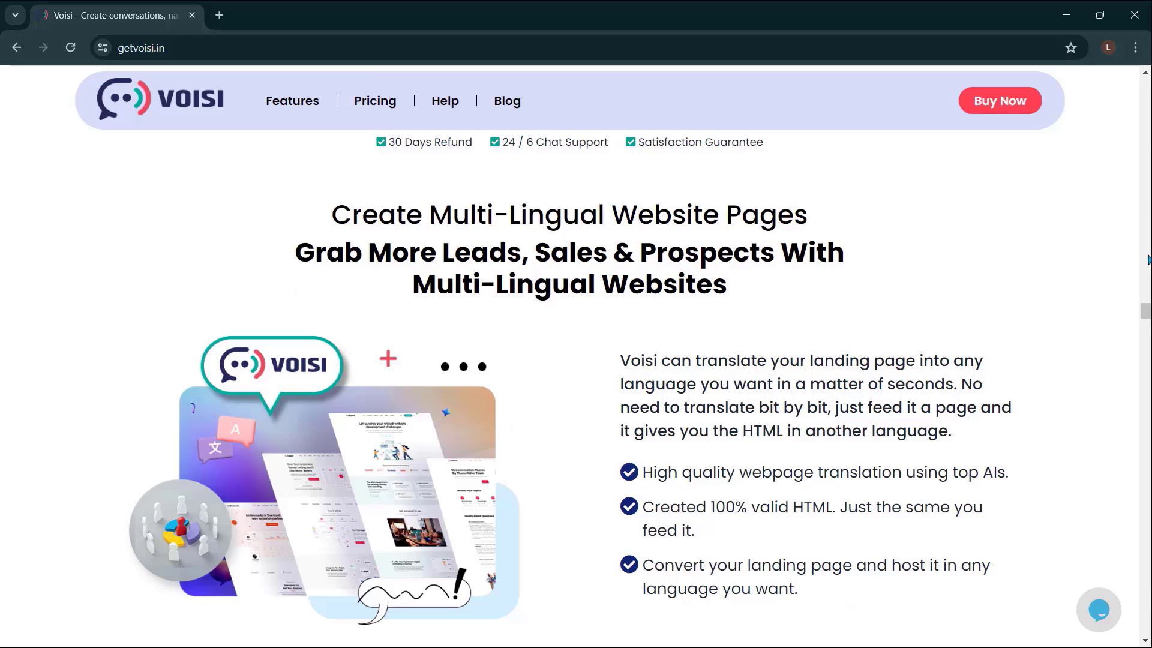
scroll(1147, 259, "down", 5)
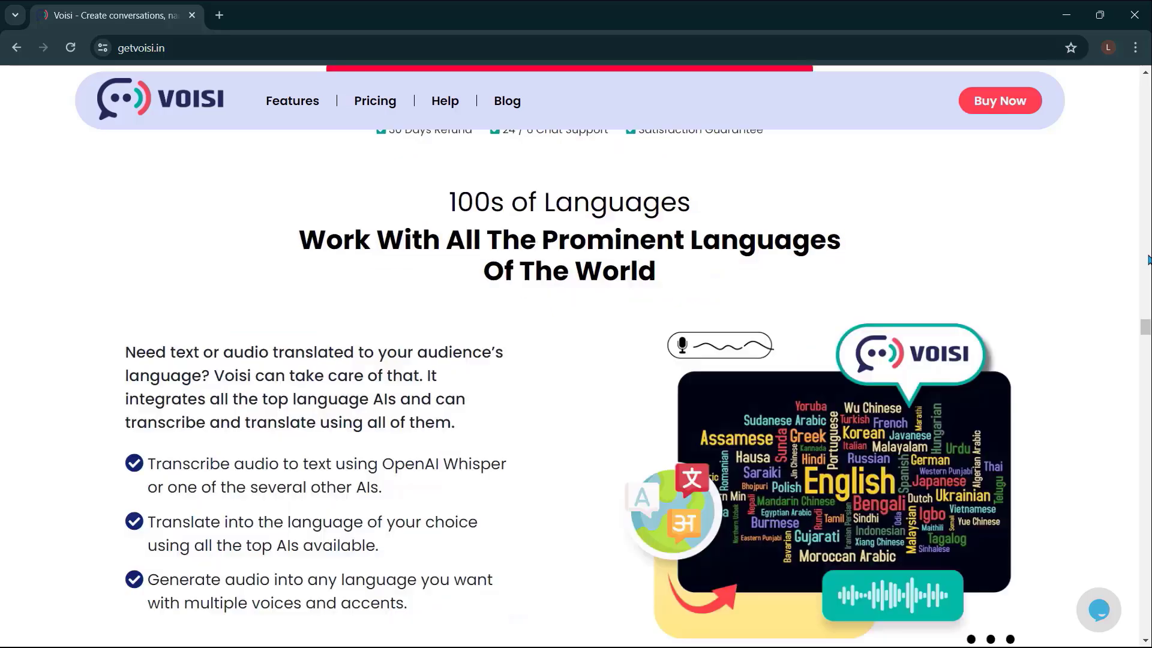
scroll(1148, 259, "down", 4)
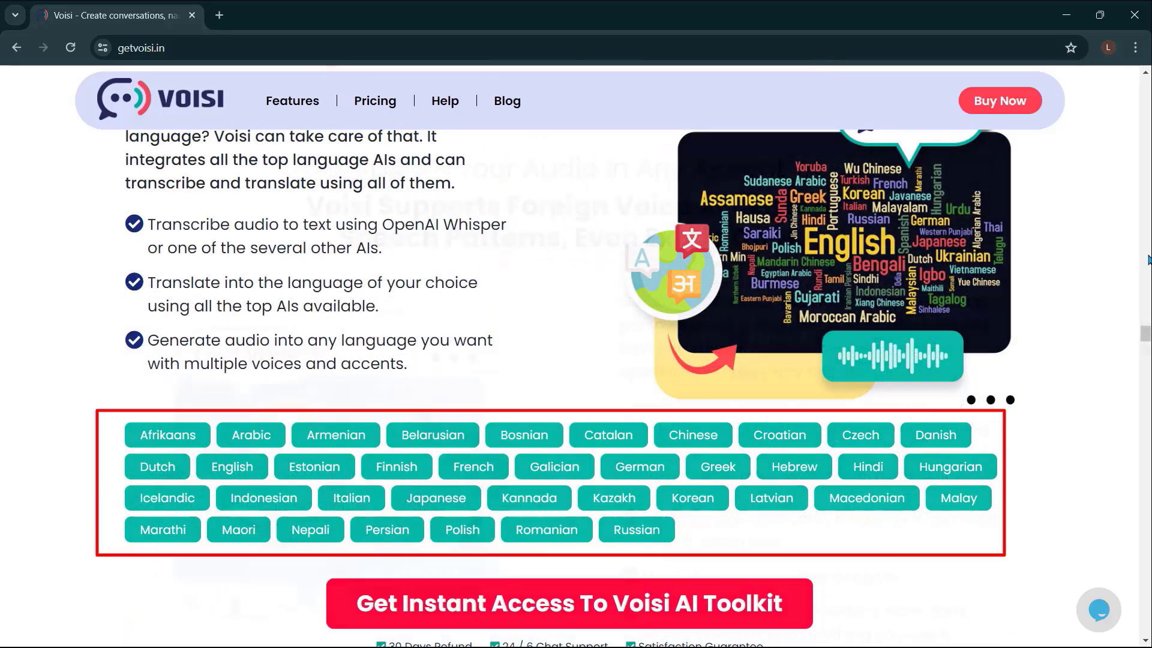
scroll(1147, 259, "down", 5)
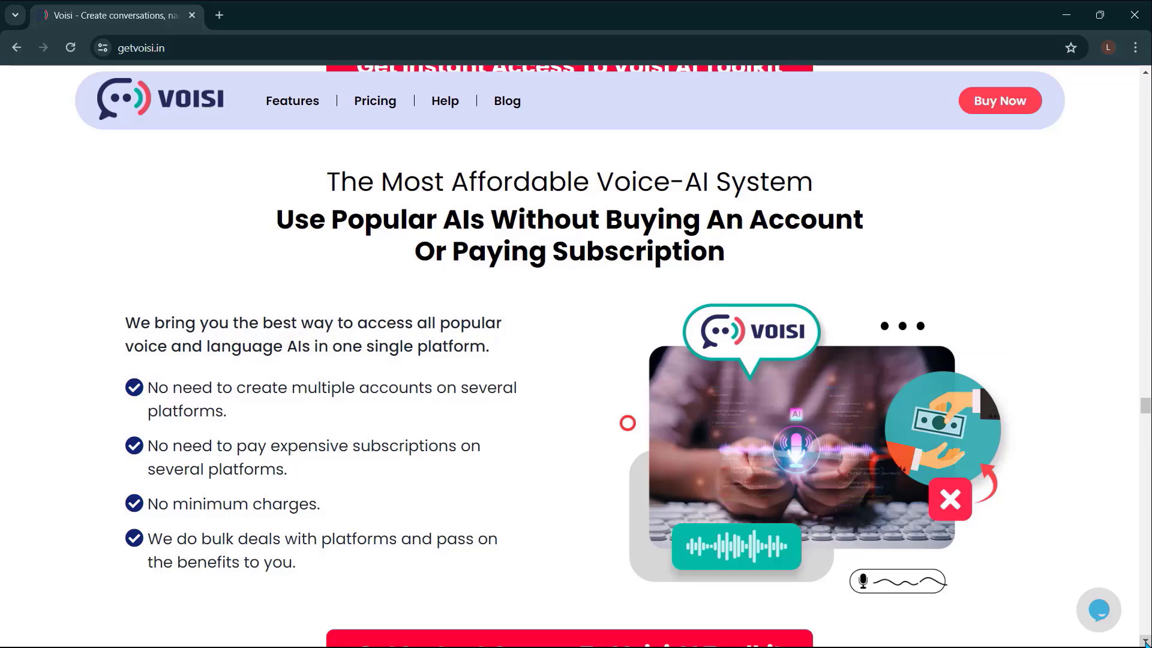
left_click(1146, 643)
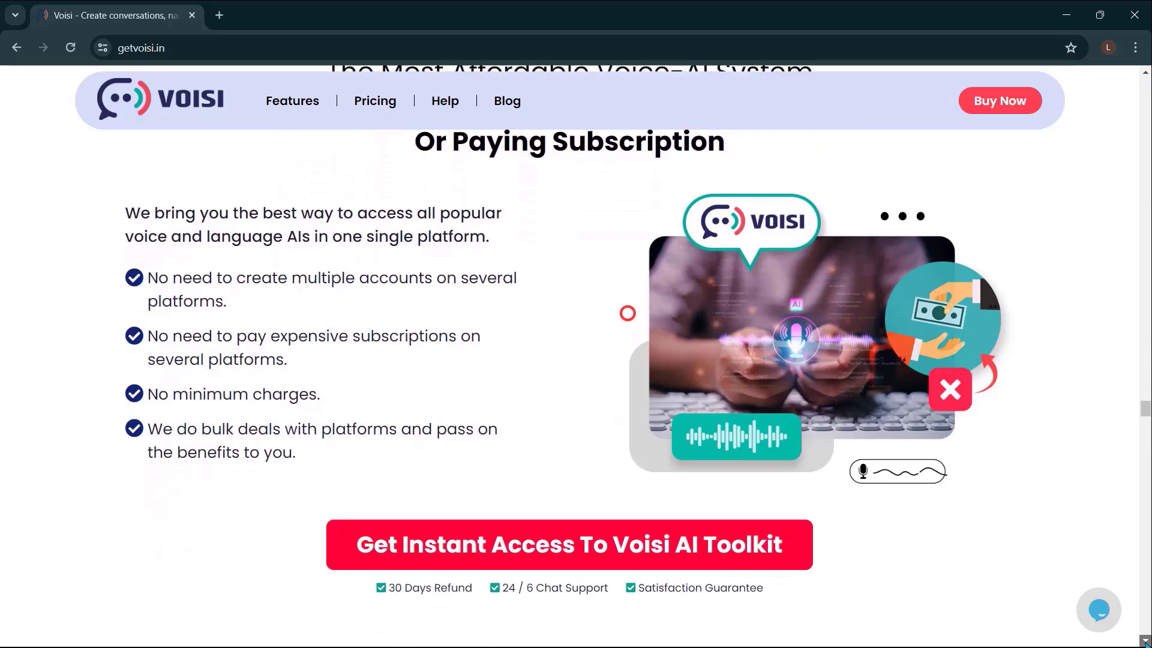
left_click(1147, 643)
left_click(1146, 643)
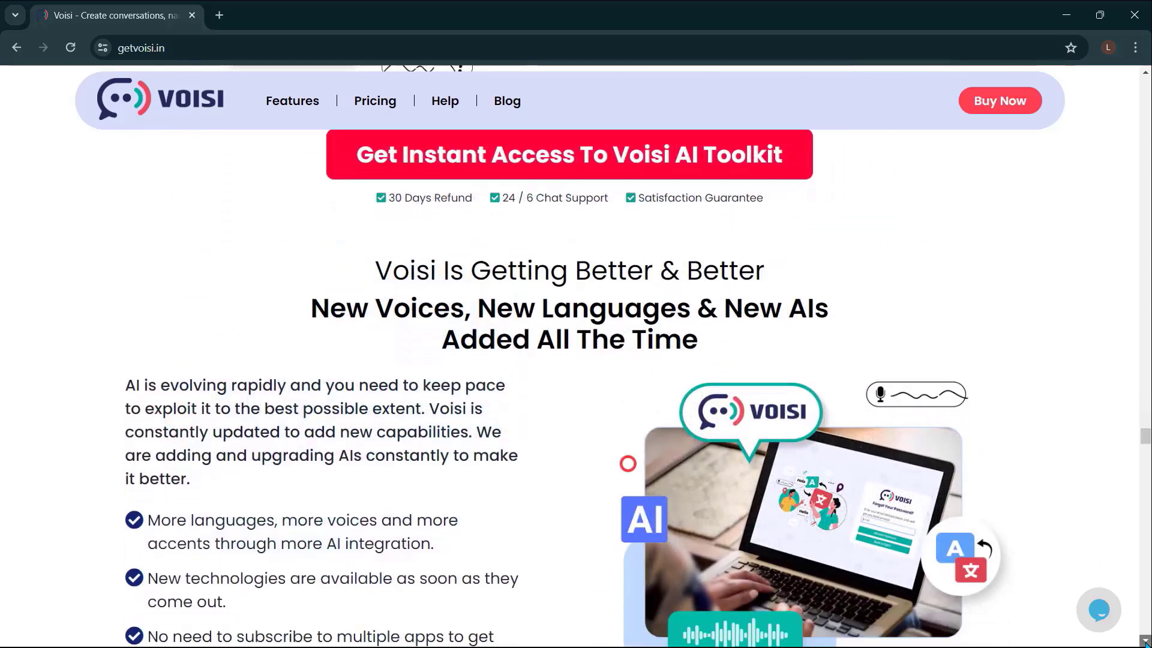
left_click(1146, 643)
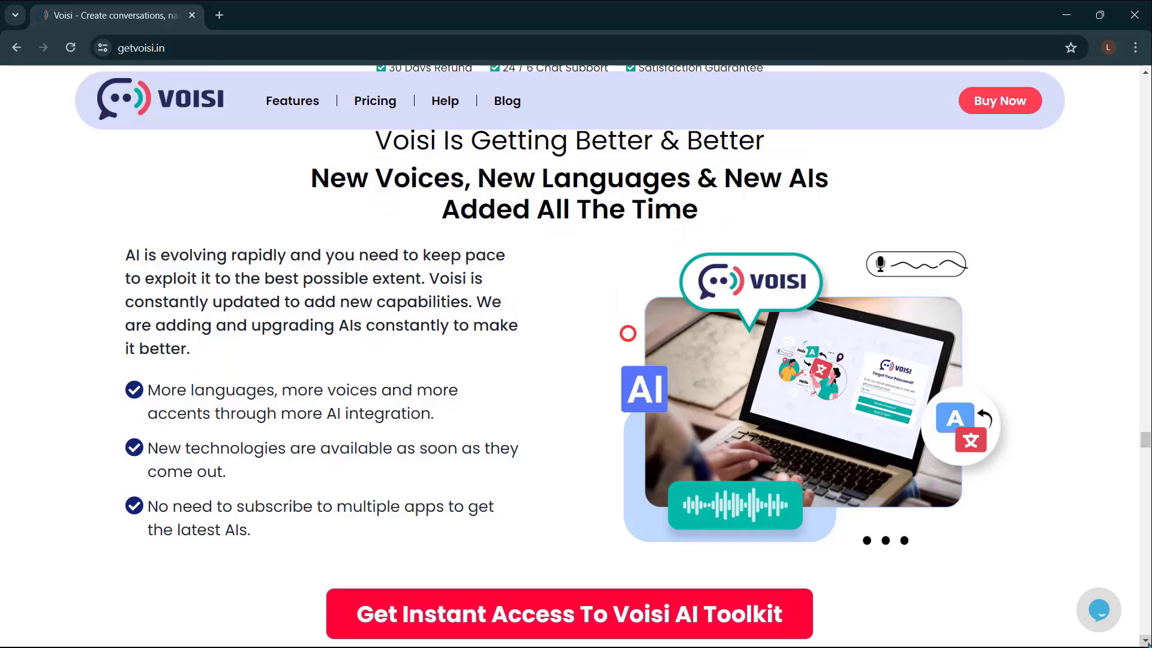
scroll(1144, 643, "down", 10)
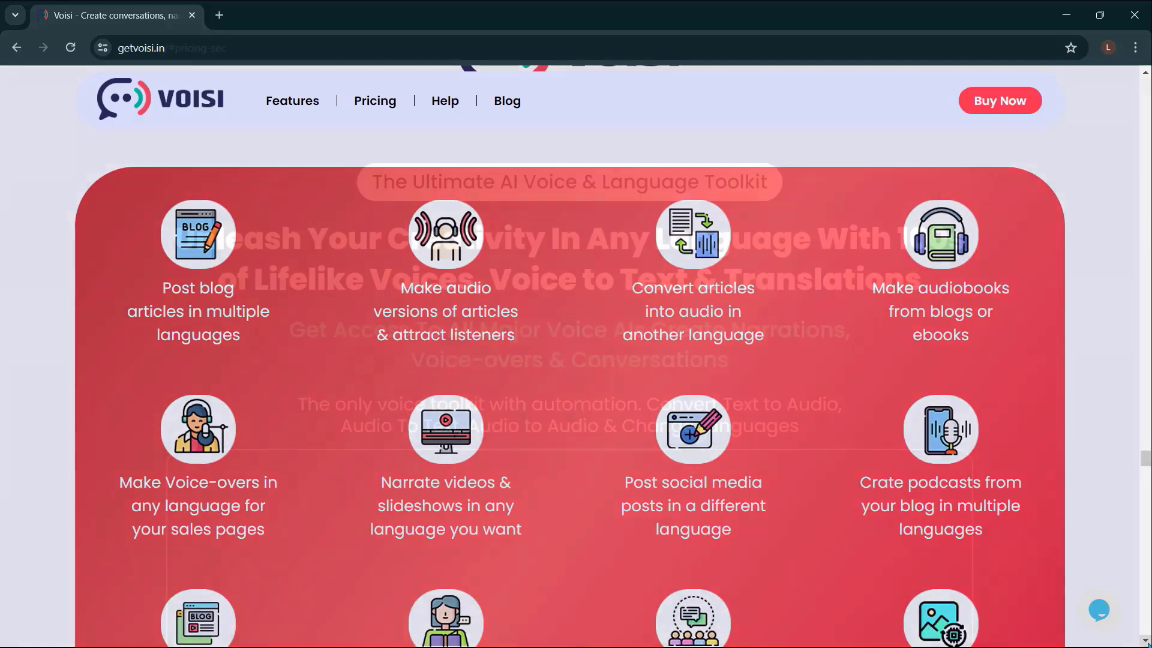